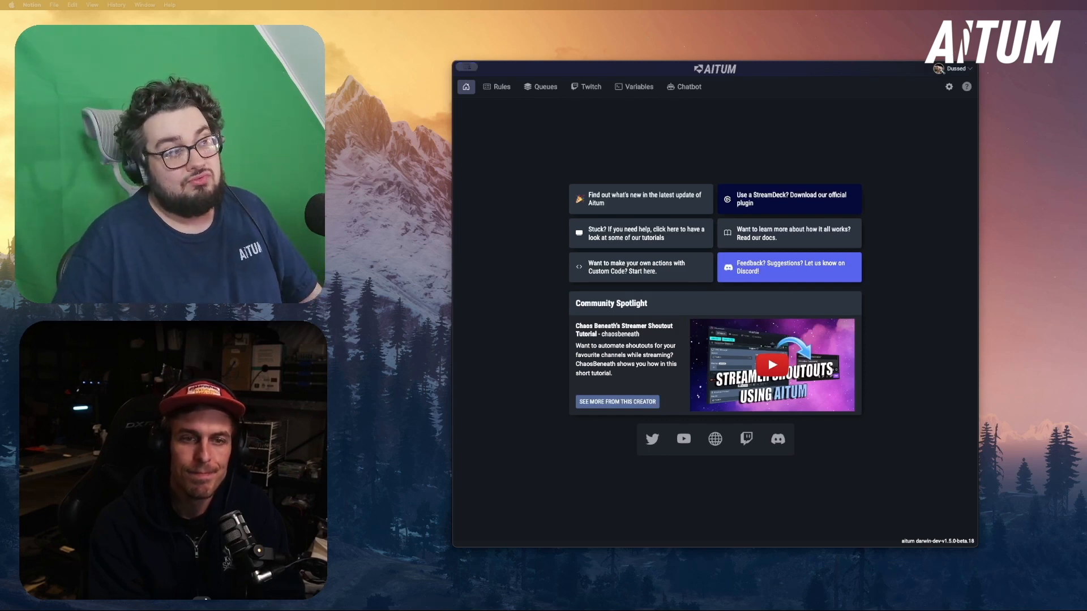
Open the rules import and load the shared sub counter import file
click(498, 87)
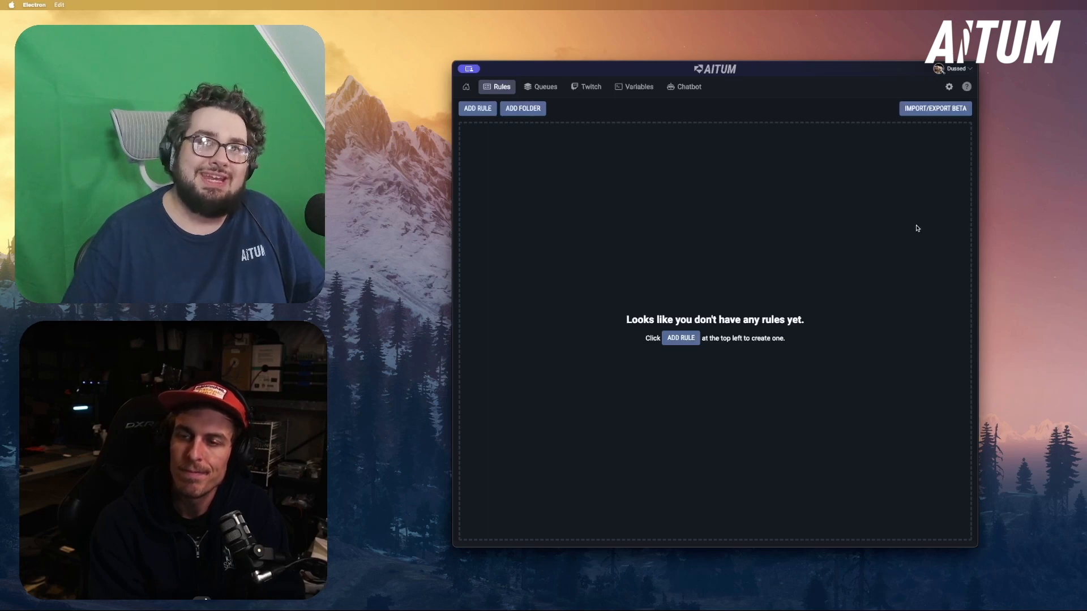
click(935, 108)
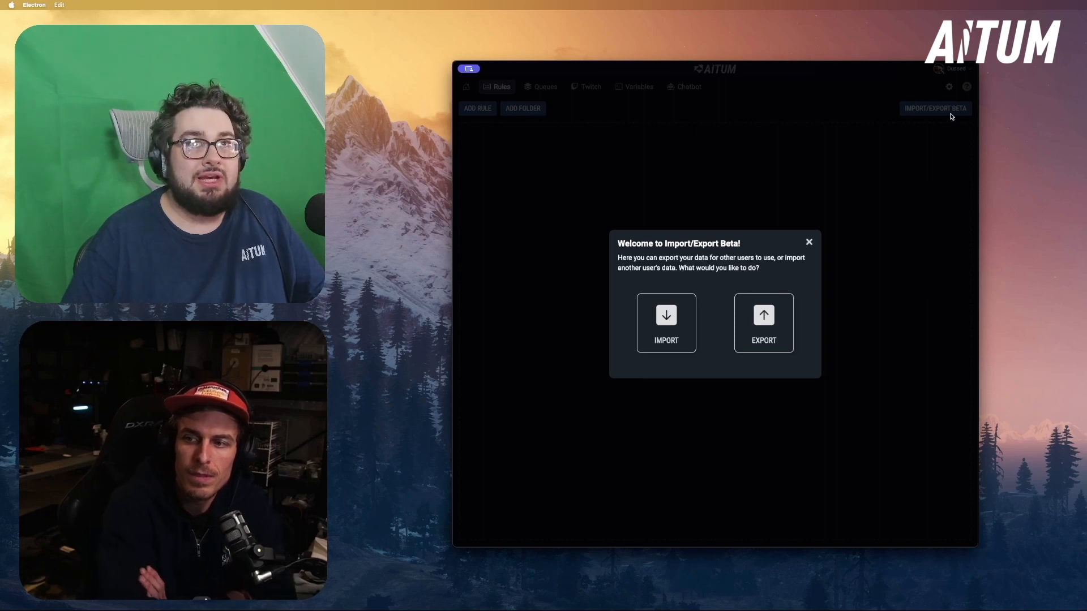
click(642, 348)
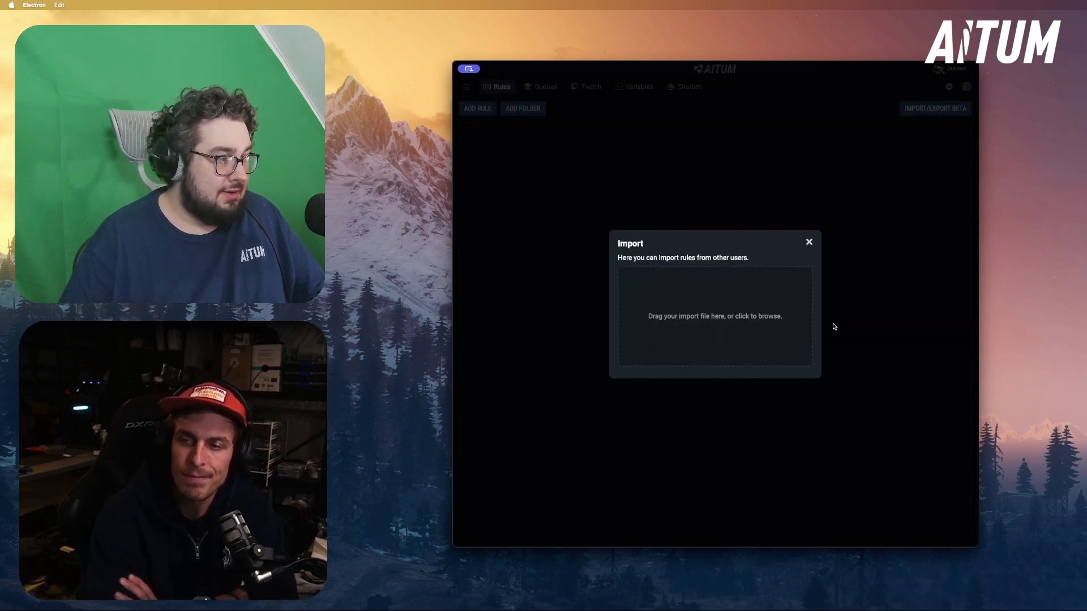
mouse_move(1081, 609)
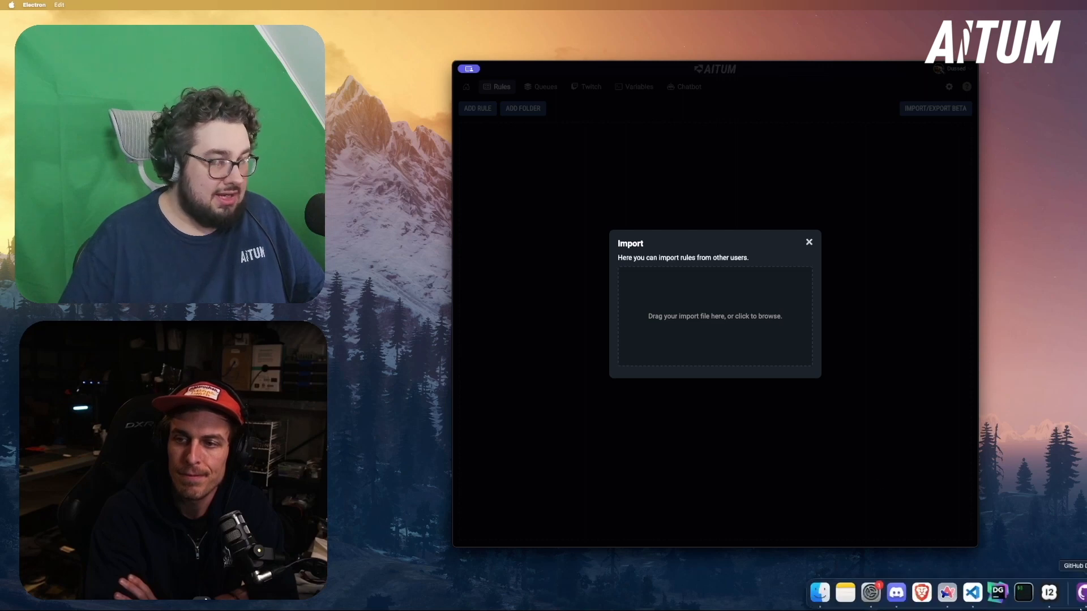
drag(1086, 363, 697, 318)
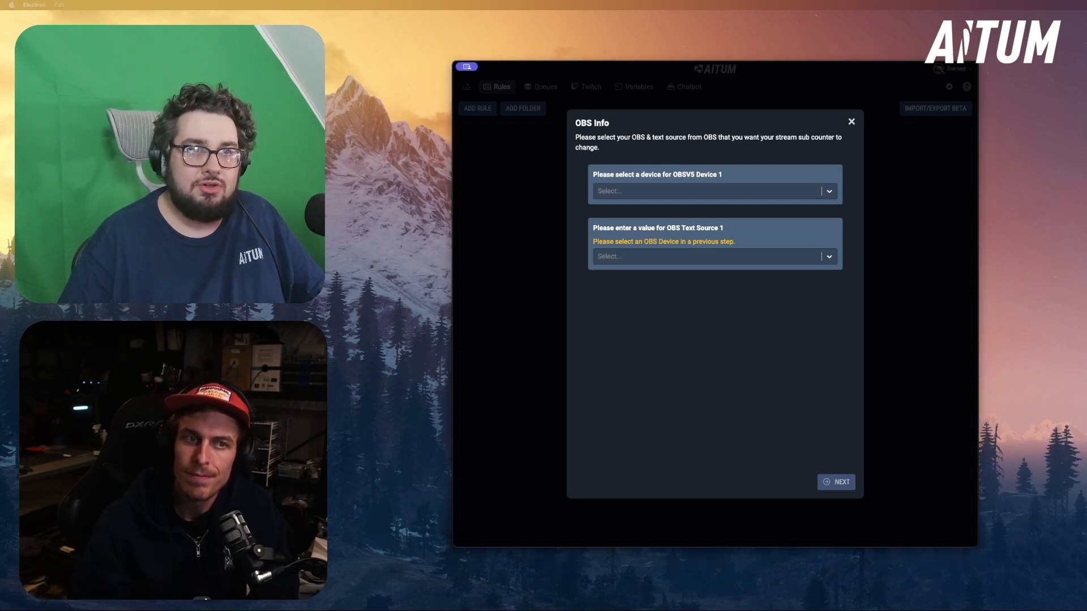
Assign the mm.local-worker OBS device and the SubTracker text source to the import, and continue to the label customisation
click(751, 164)
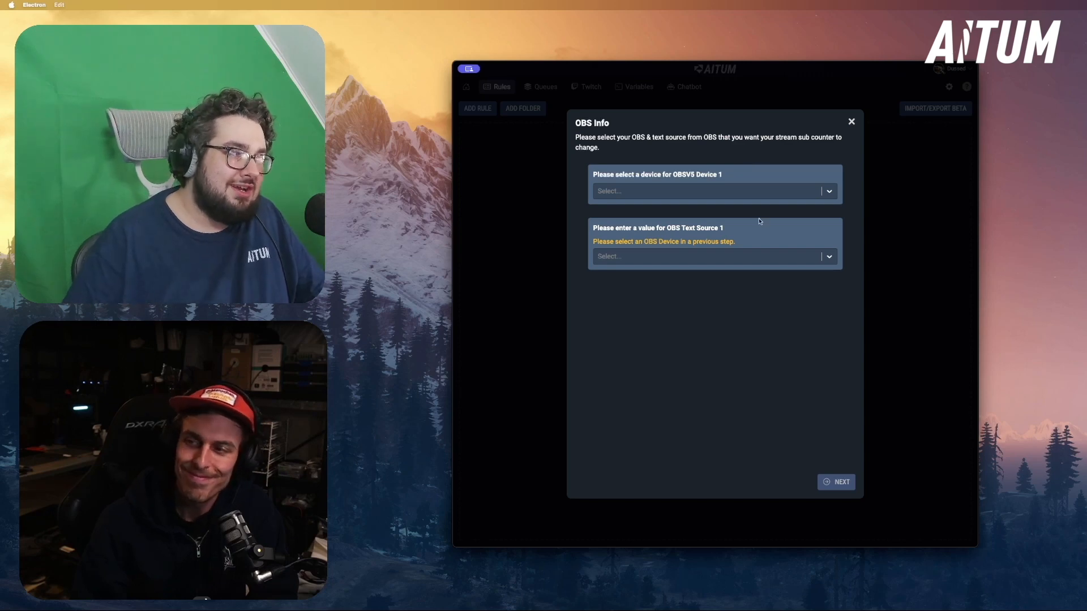
click(740, 195)
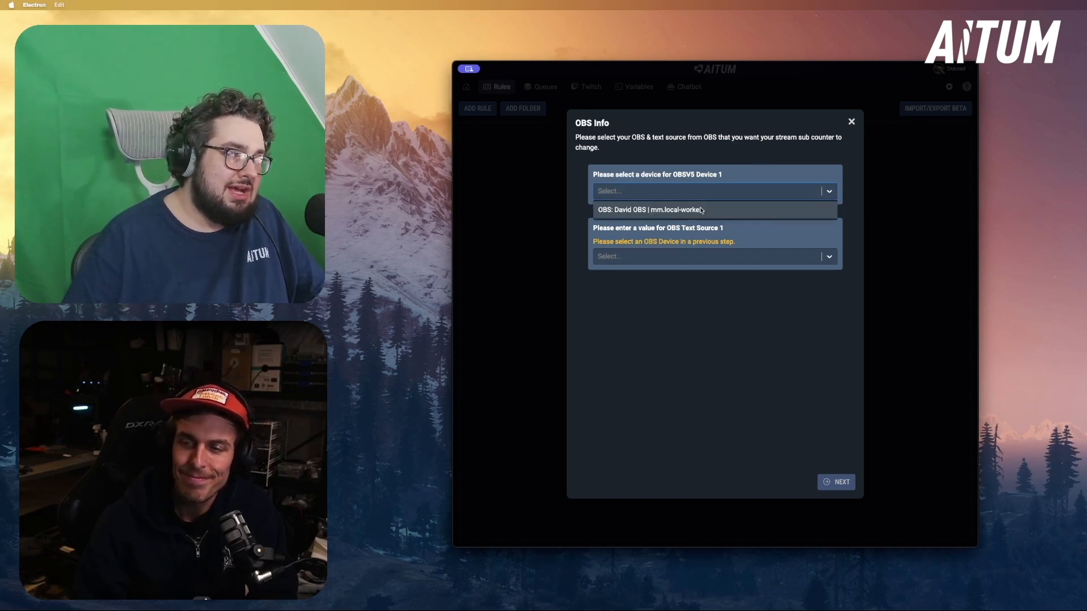
click(708, 210)
click(622, 262)
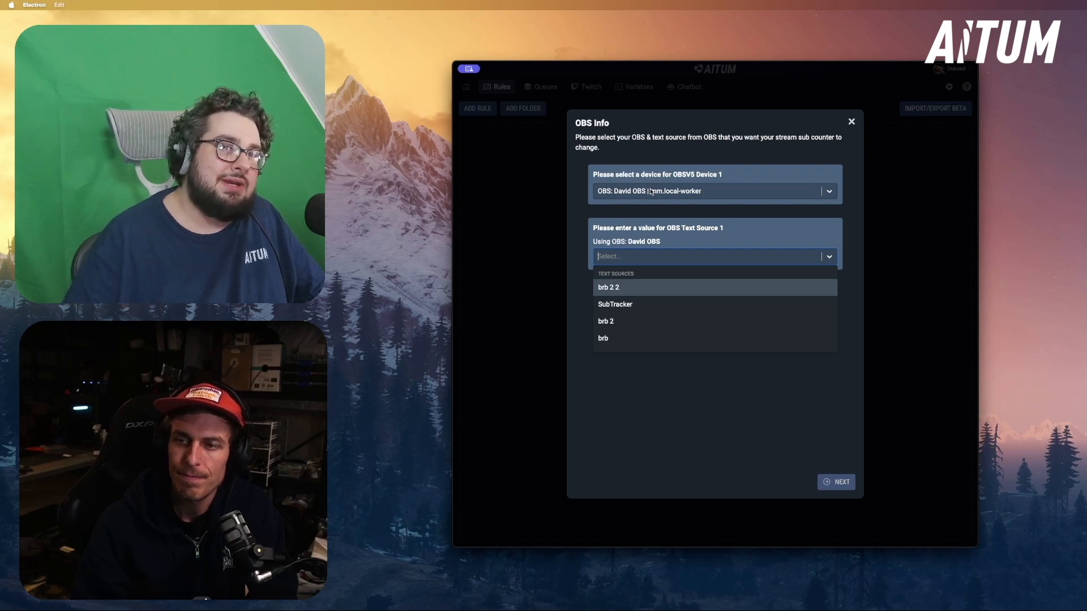
click(610, 307)
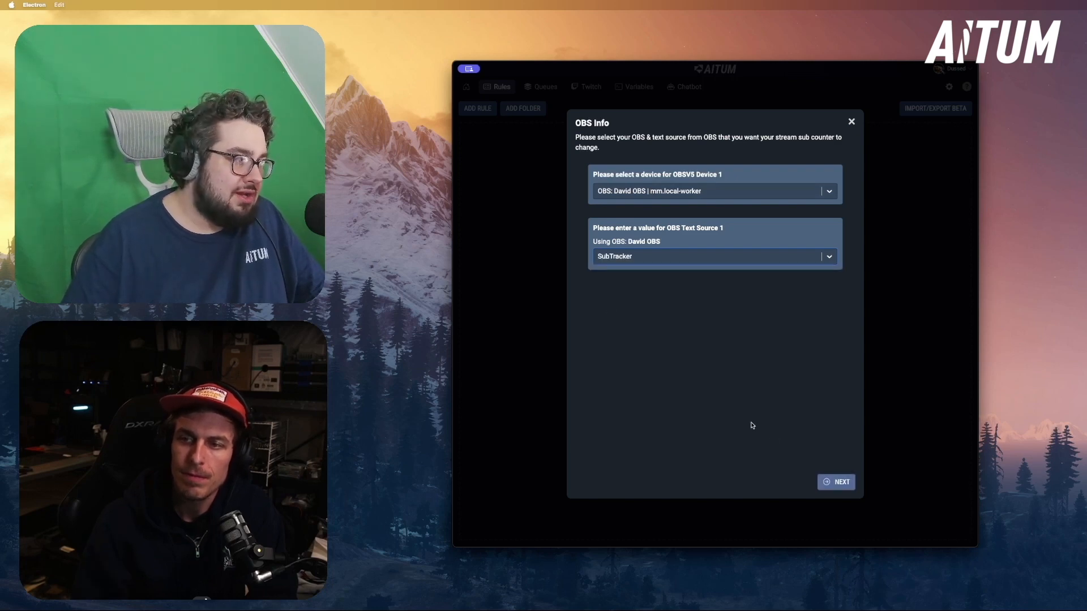
click(842, 485)
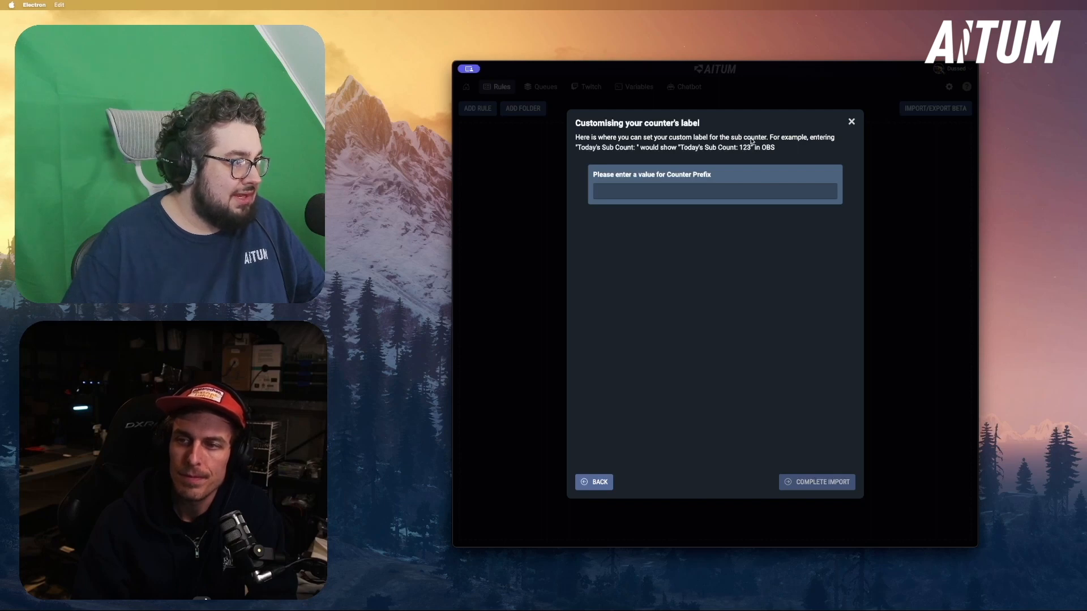
Set the Counter Prefix to "Today's Subs:" and complete the import
click(696, 182)
text(Today's Subs:)
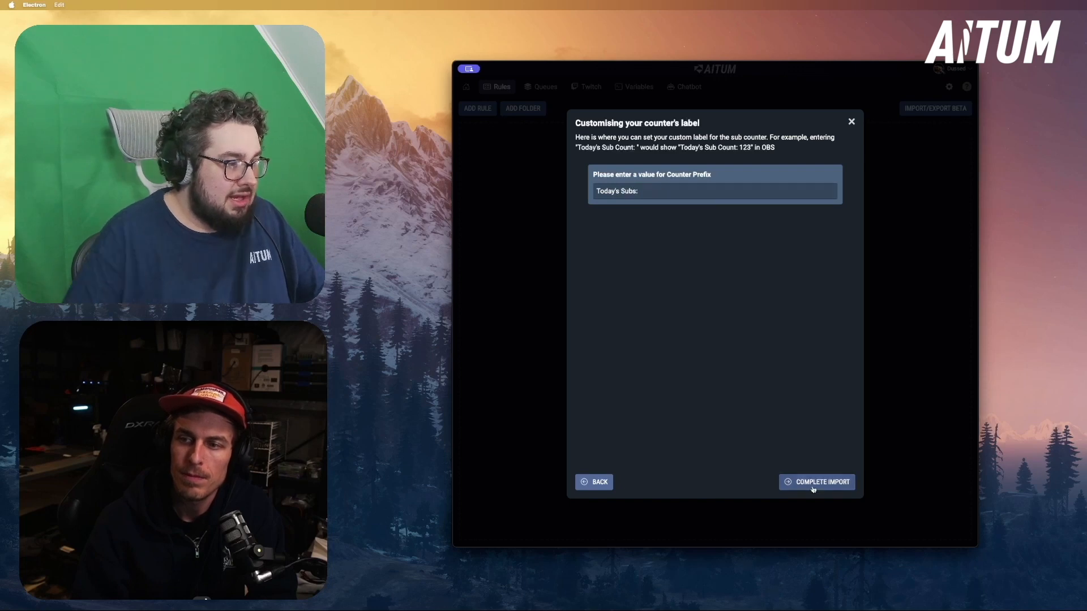
click(814, 485)
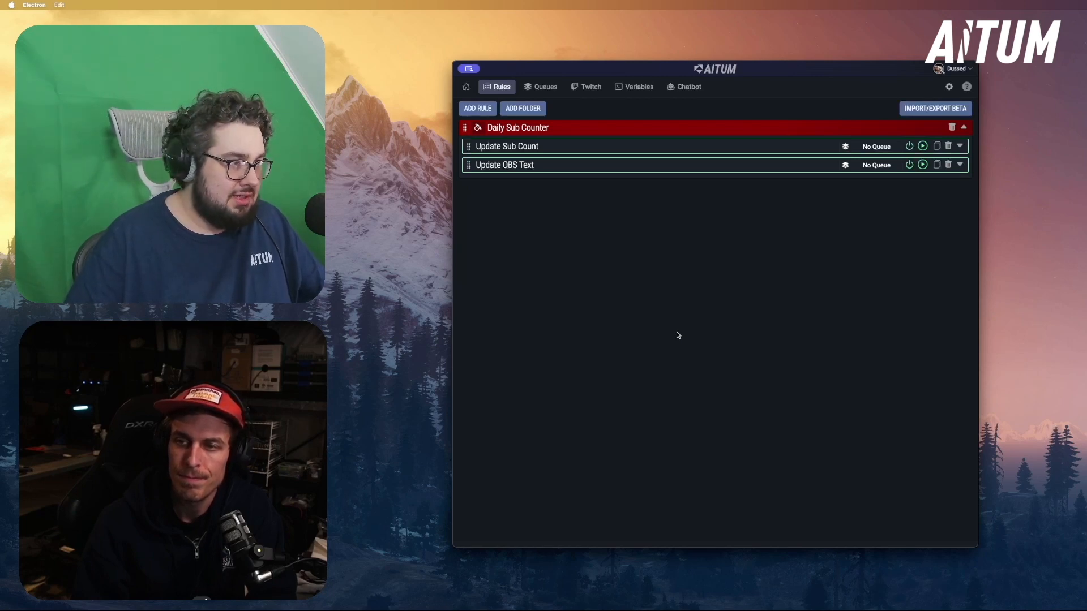
Review the imported global variables and the triggers and actions of the Update Sub Count and Update OBS Text rules
click(635, 87)
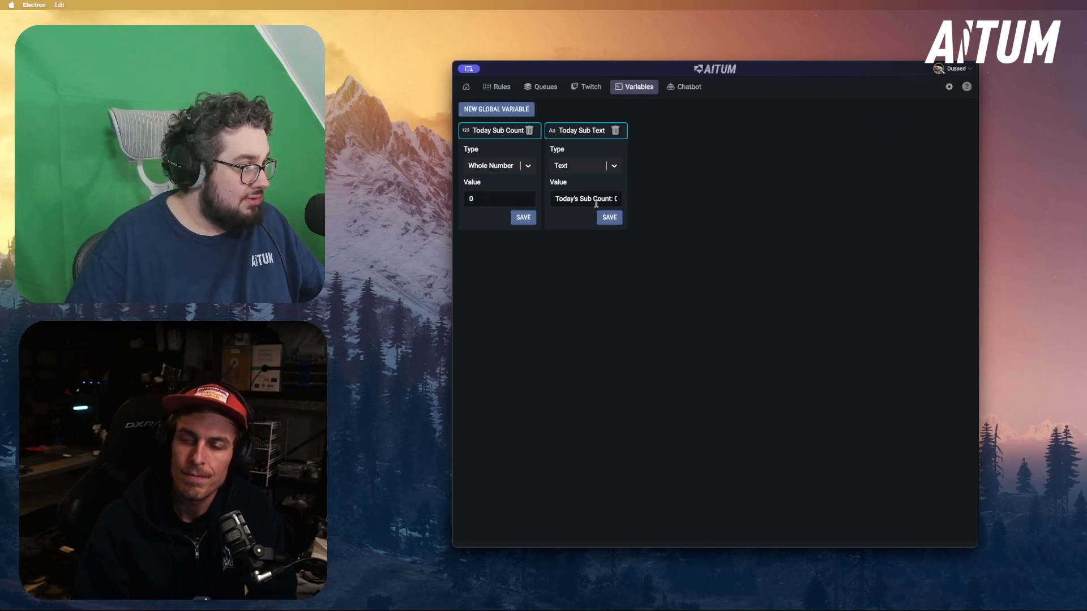
click(496, 94)
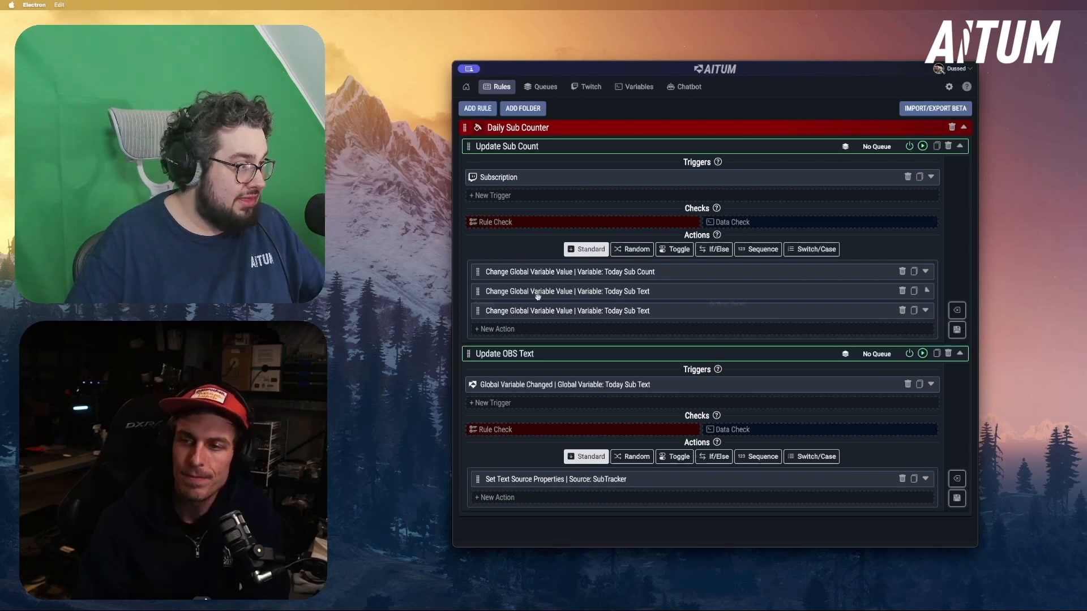
click(512, 291)
click(568, 428)
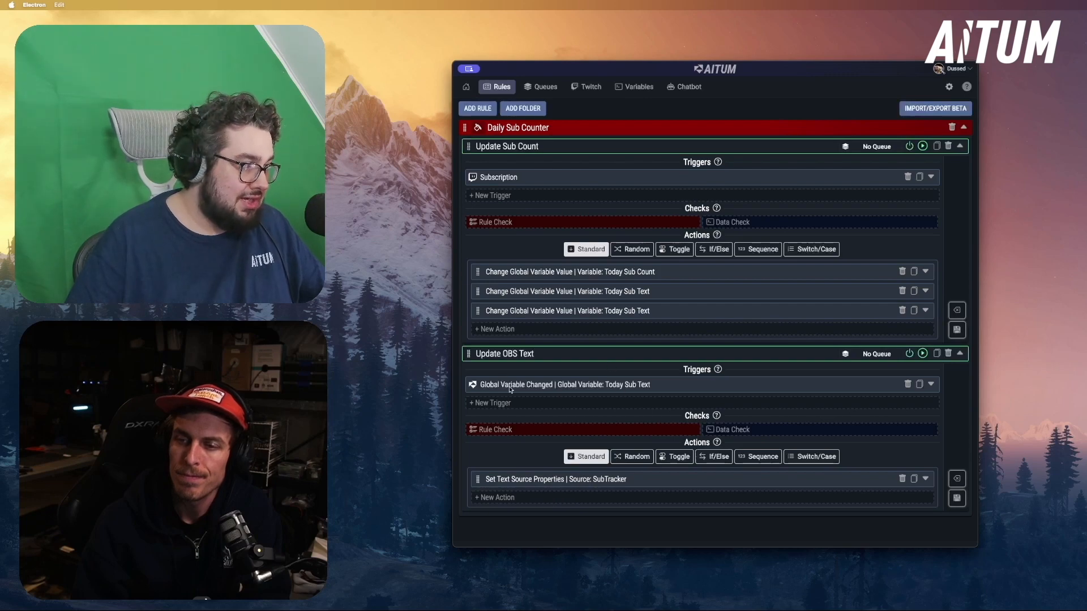
click(513, 479)
scroll(521, 477, down, 3)
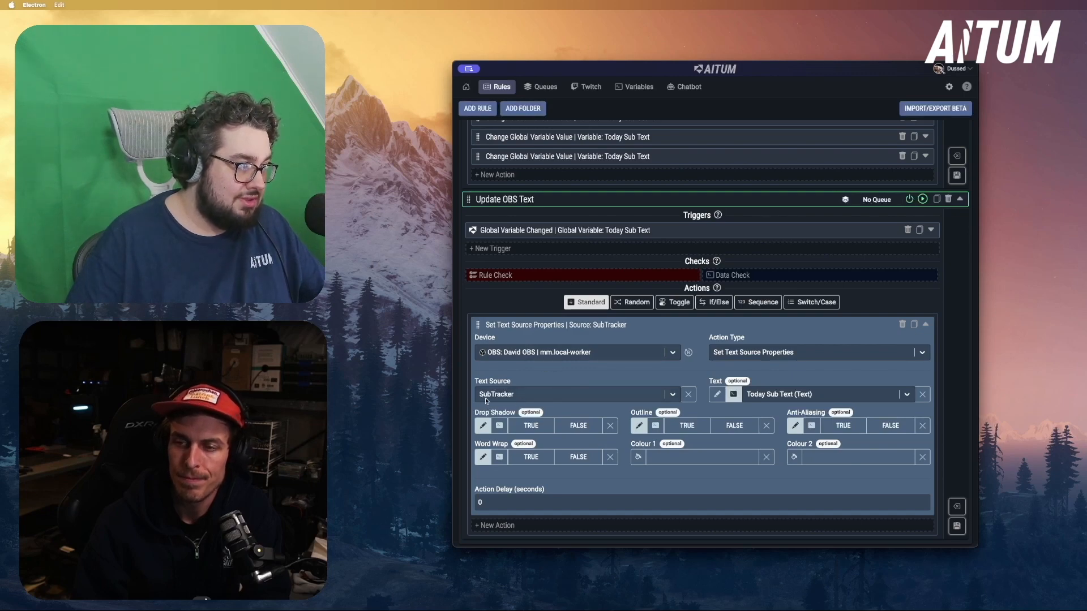
scroll(512, 362, up, 3)
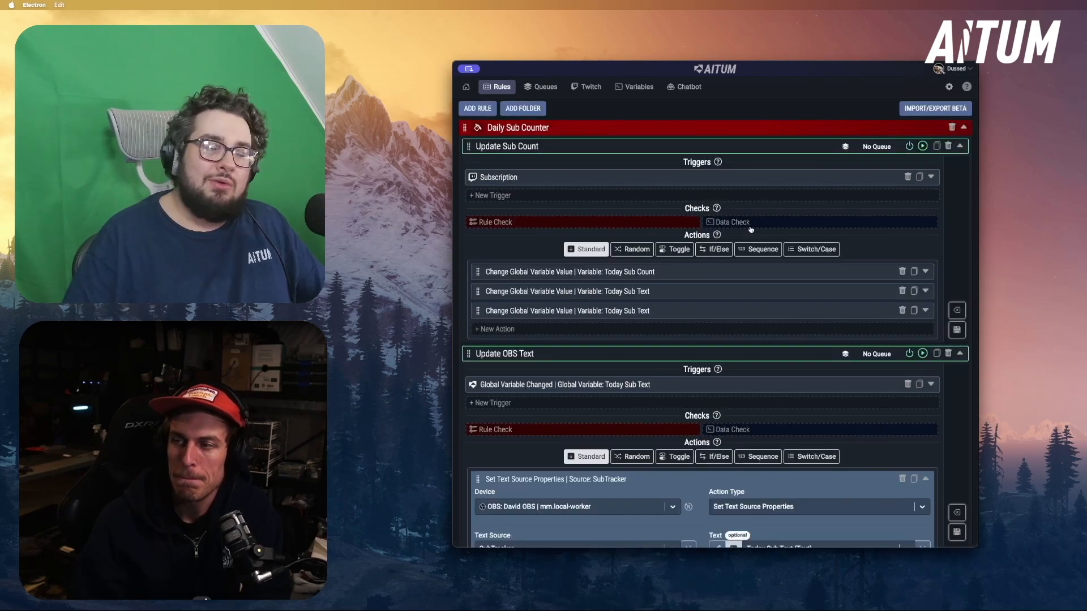
Start a new export containing the Update Sub Count and Update OBS Text rules, and proceed to its fields
click(937, 110)
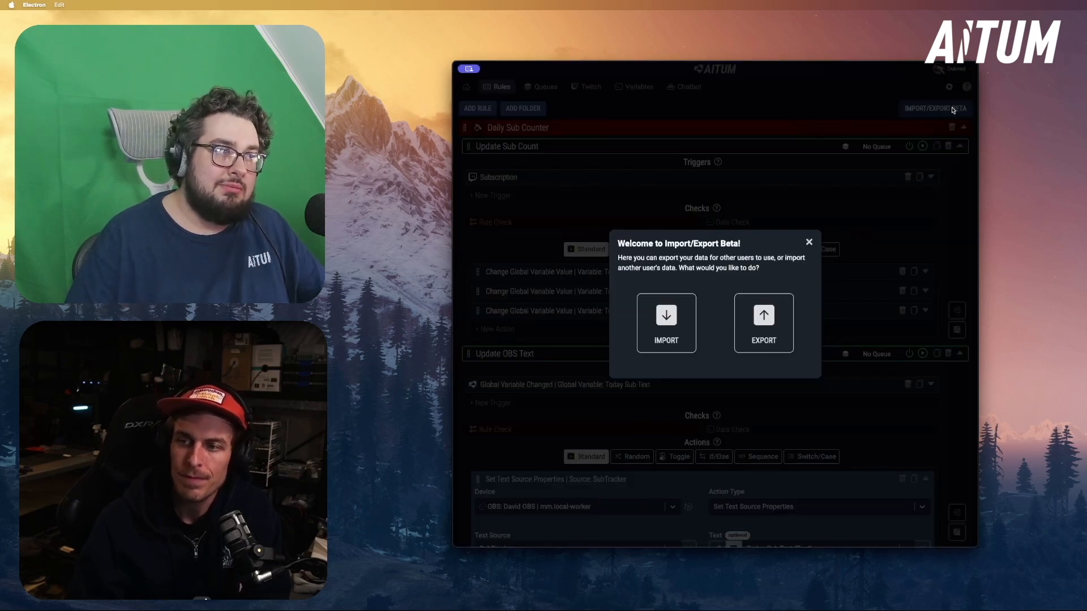
click(760, 332)
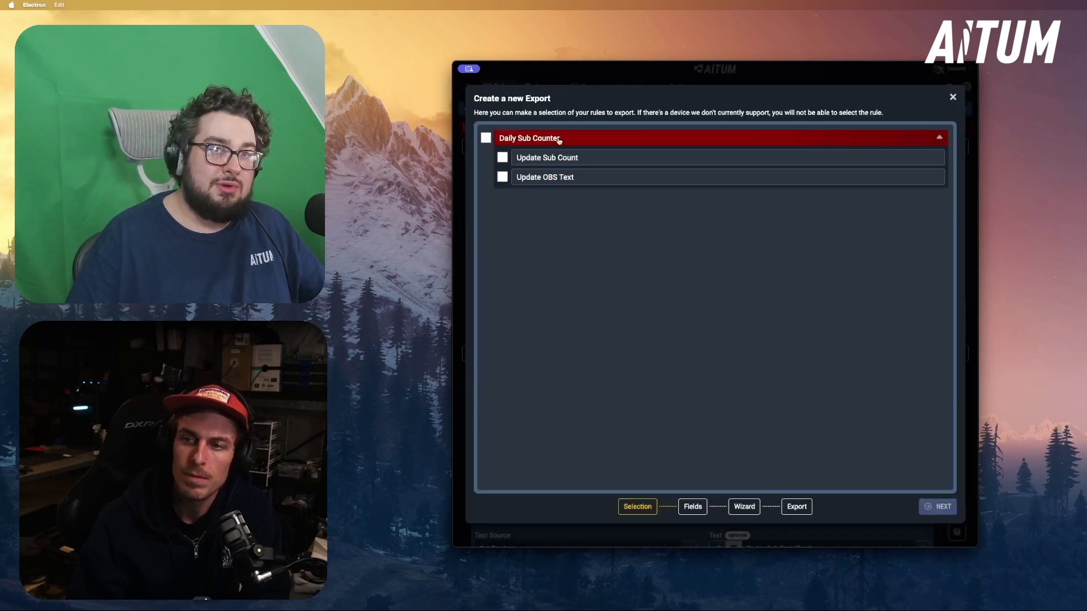
click(503, 158)
click(502, 180)
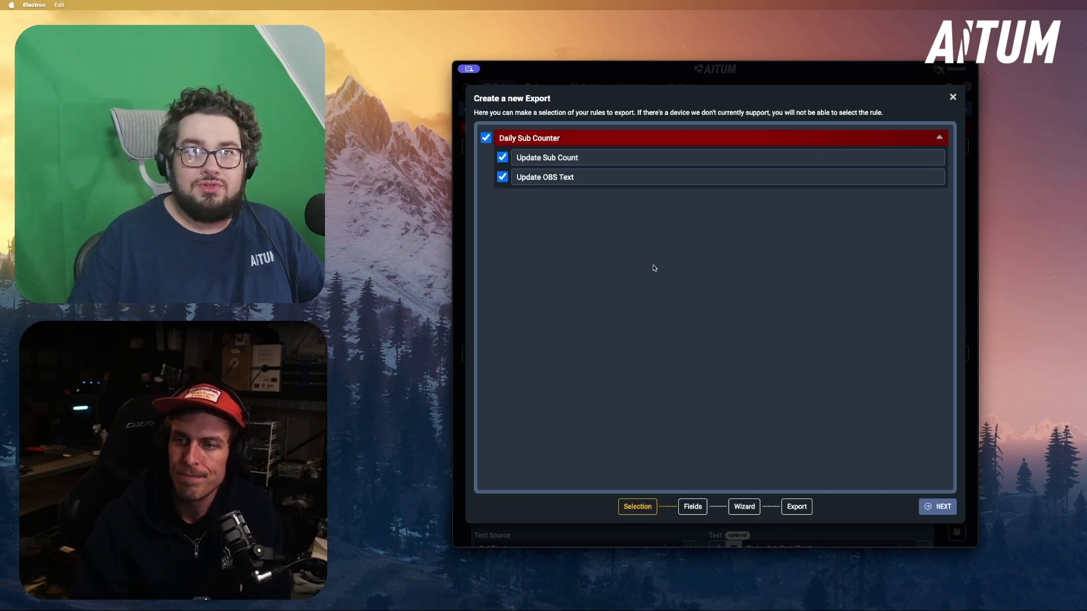
click(941, 509)
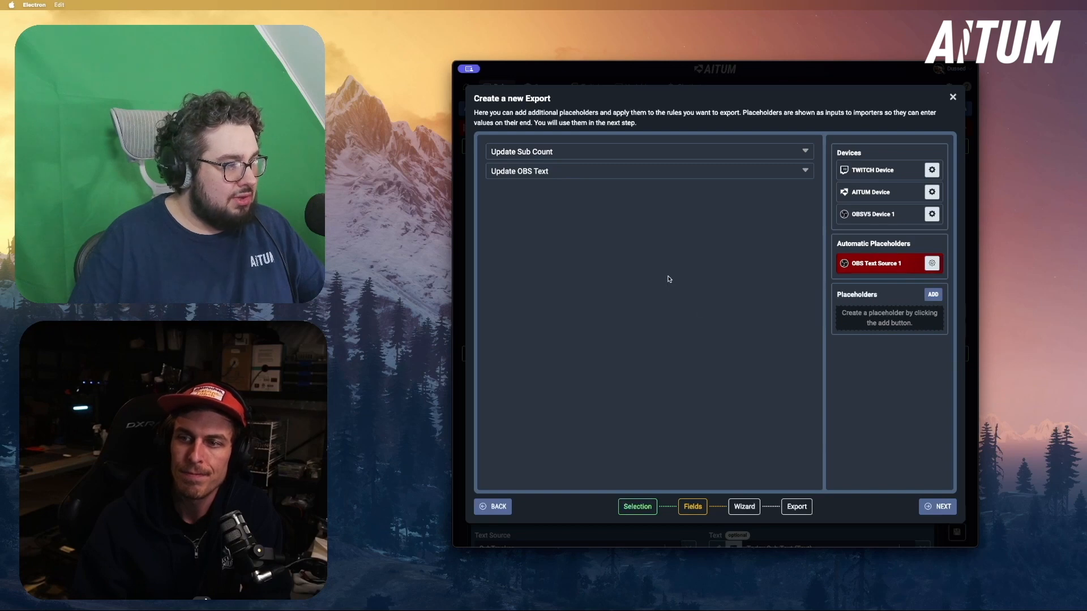
Examine the triggers and variable actions of both rules in the export's fields, along with the automatic OBS text source placeholder
click(666, 166)
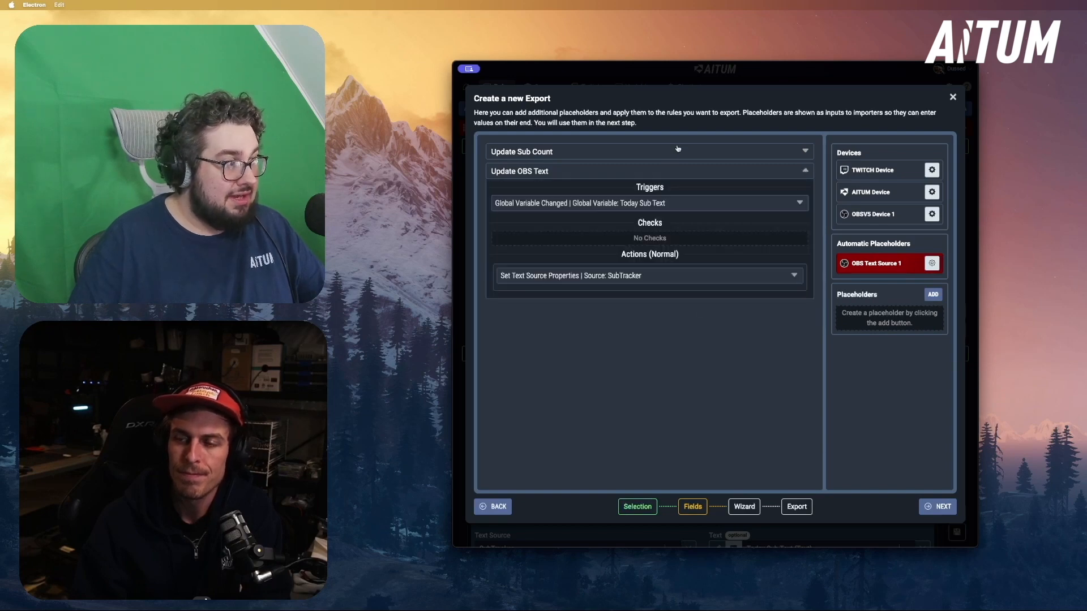
click(678, 149)
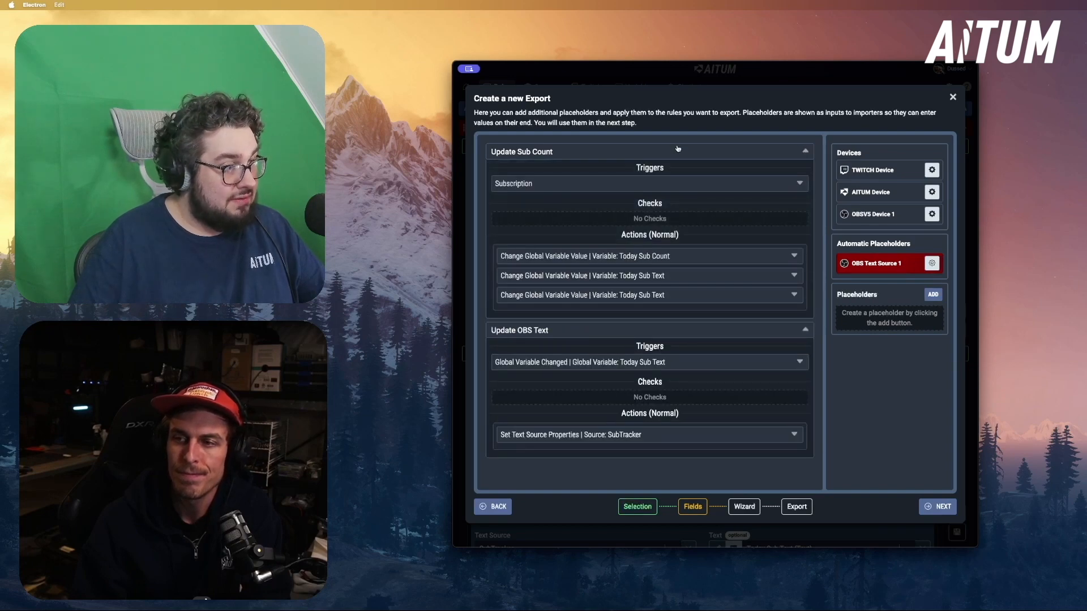
click(538, 182)
click(586, 364)
scroll(614, 362, down, 5)
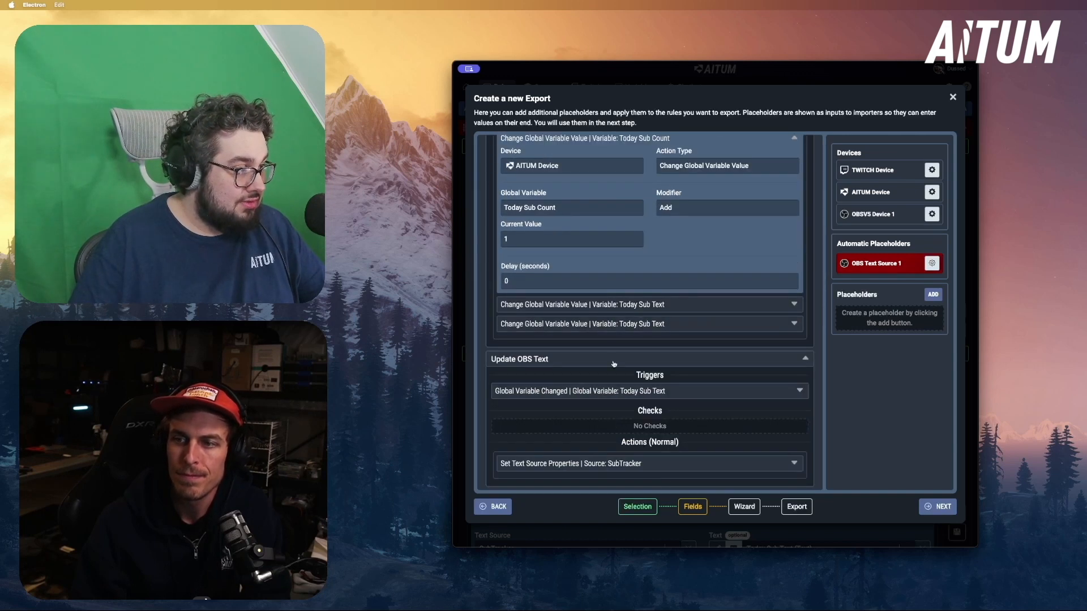
click(610, 313)
scroll(723, 363, up, 2)
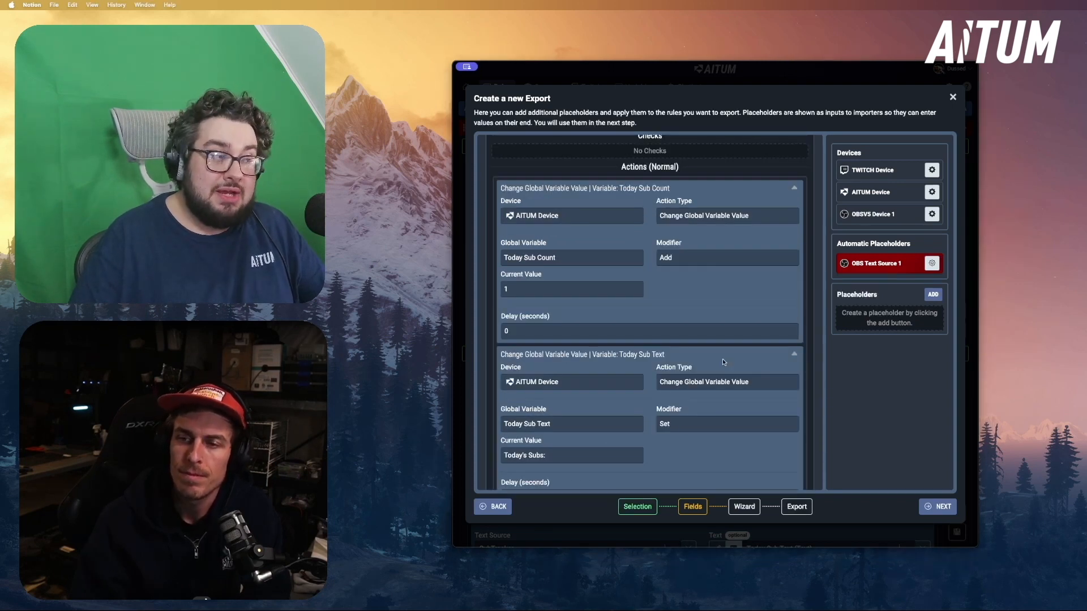
click(849, 273)
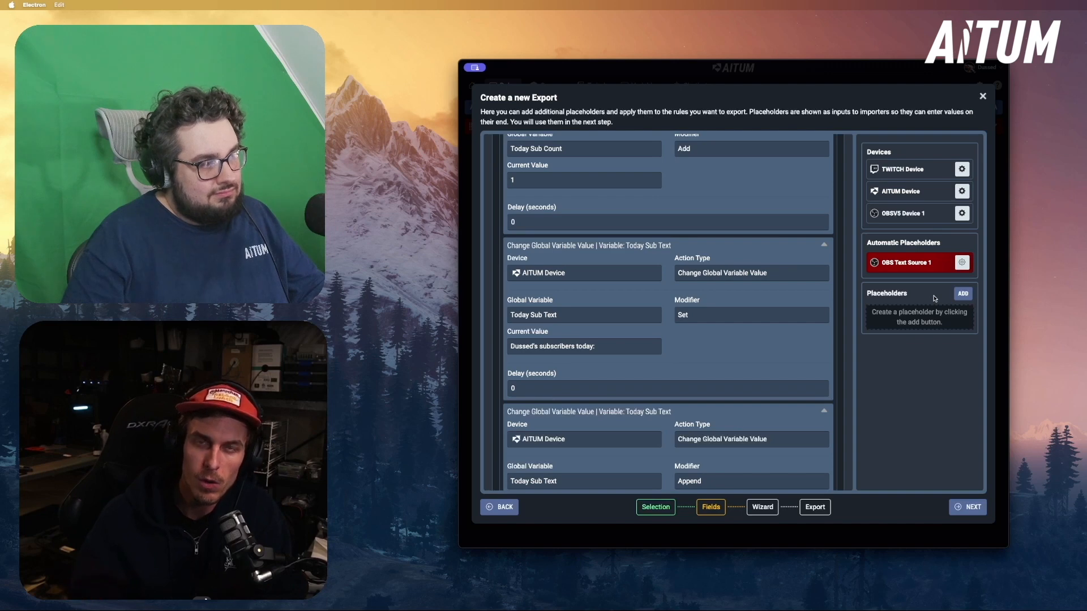
click(965, 297)
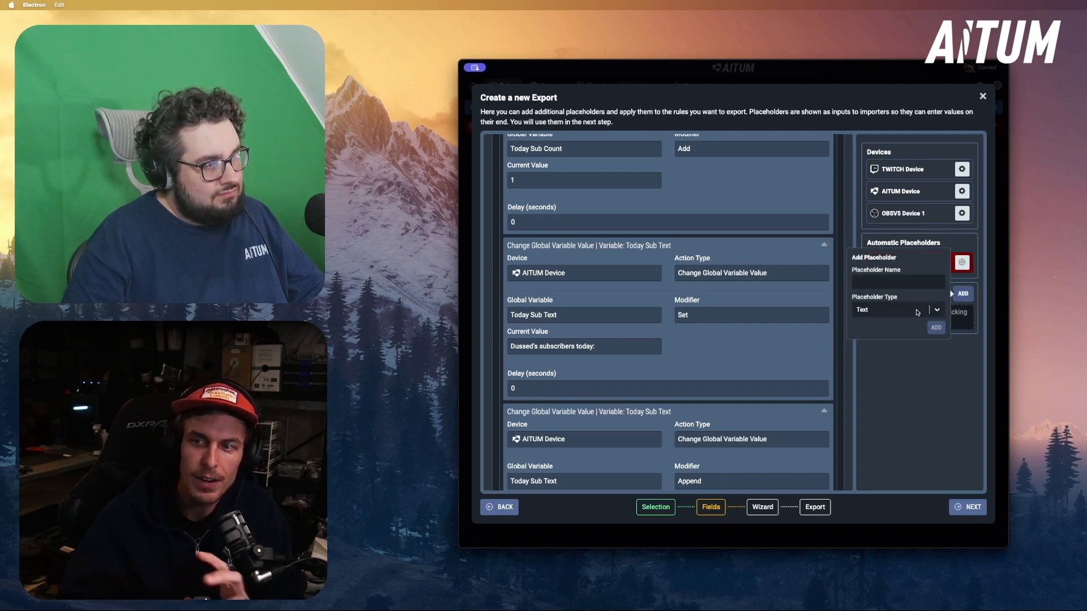
click(892, 285)
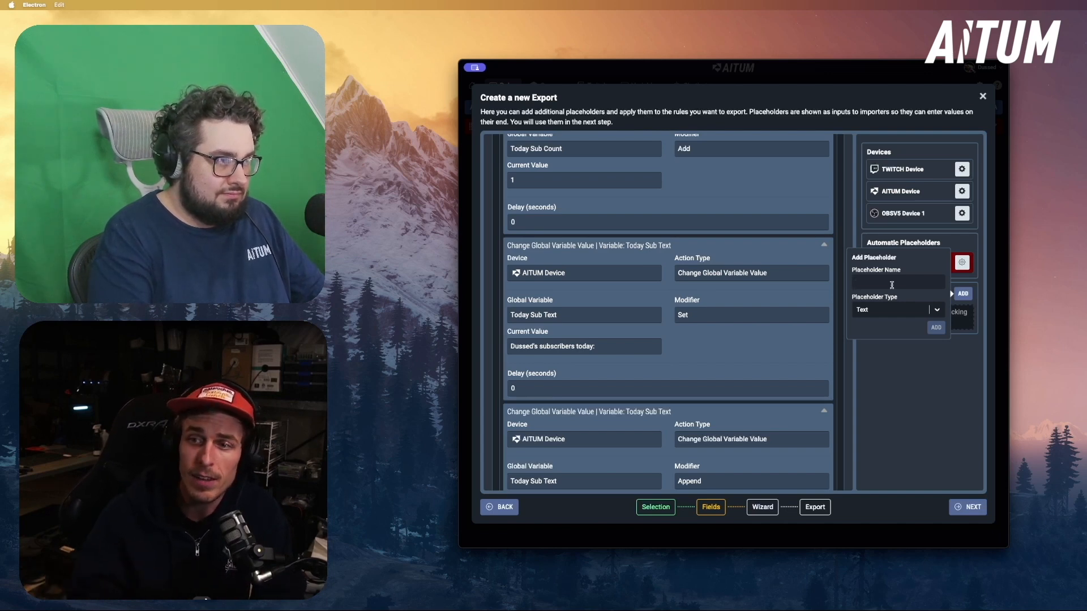
click(736, 336)
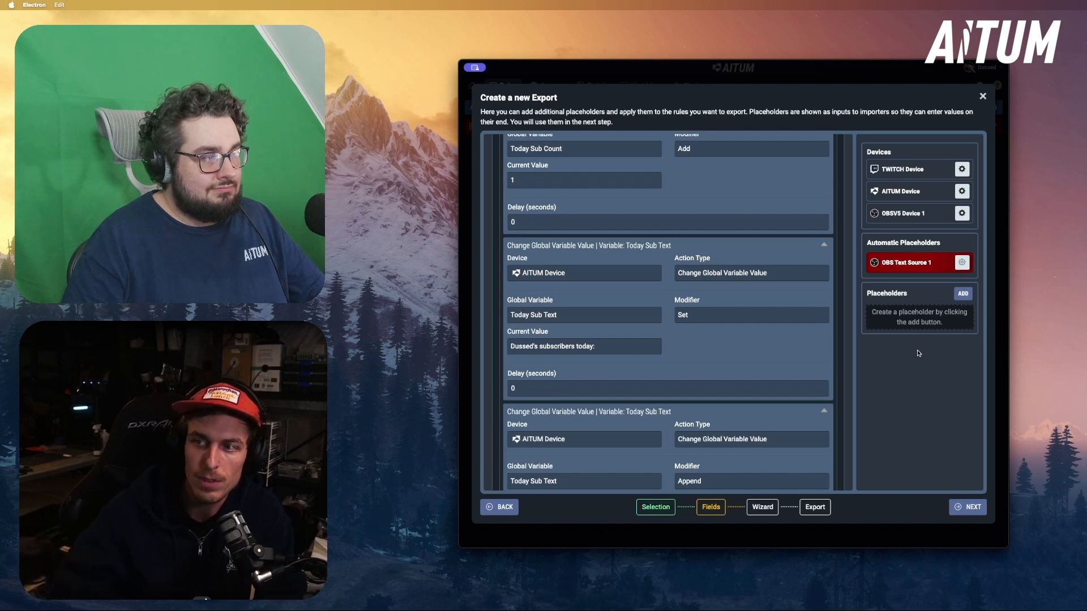
Add a placeholder named Sub Label Prefix and apply it to the current value of the action that sets Today Sub Text
click(963, 294)
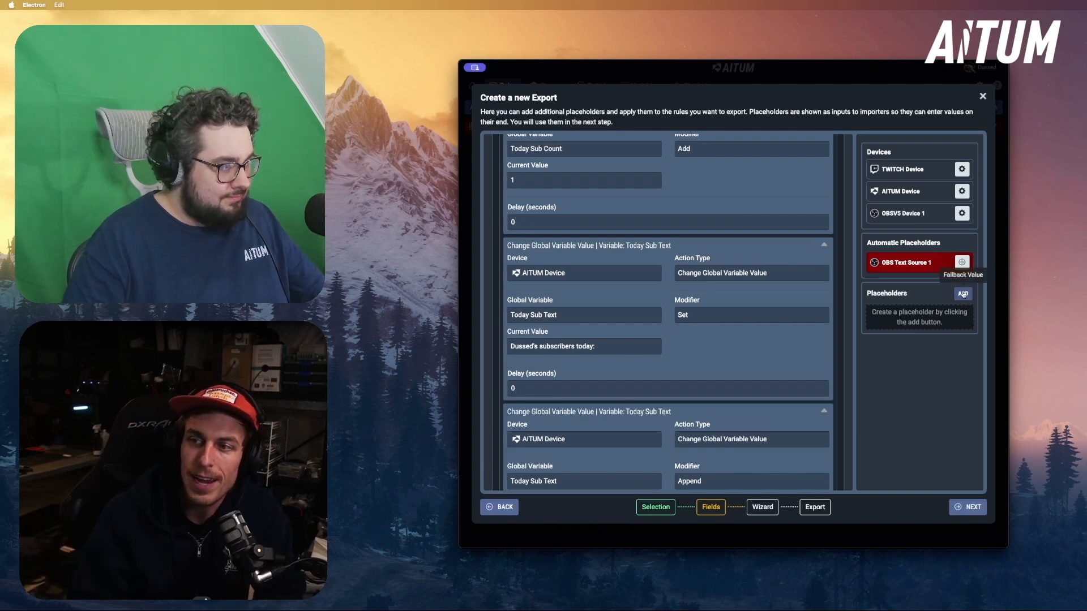
click(871, 285)
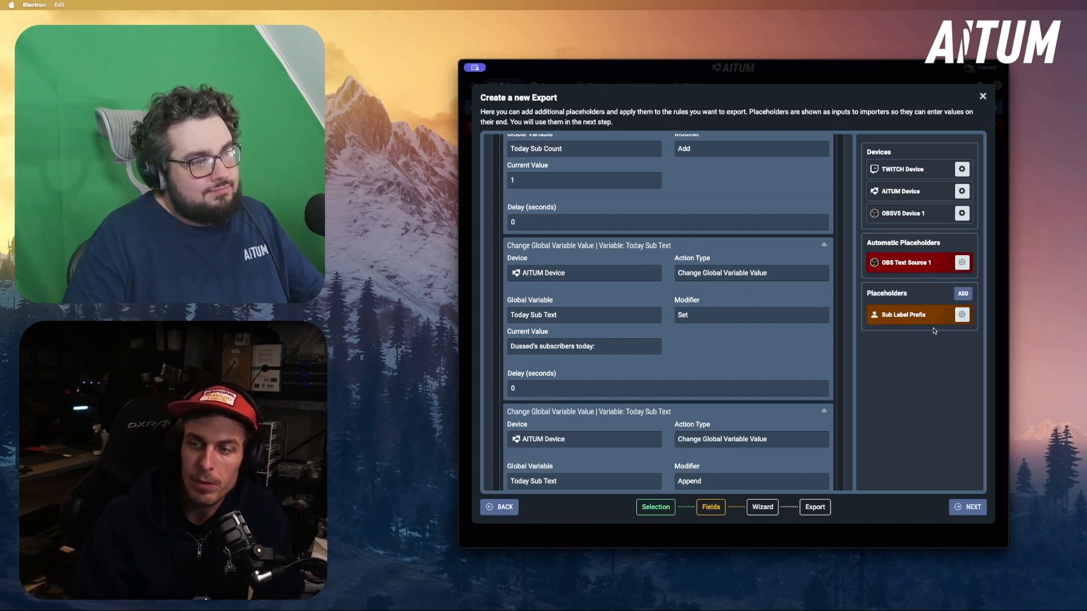
drag(940, 314, 640, 351)
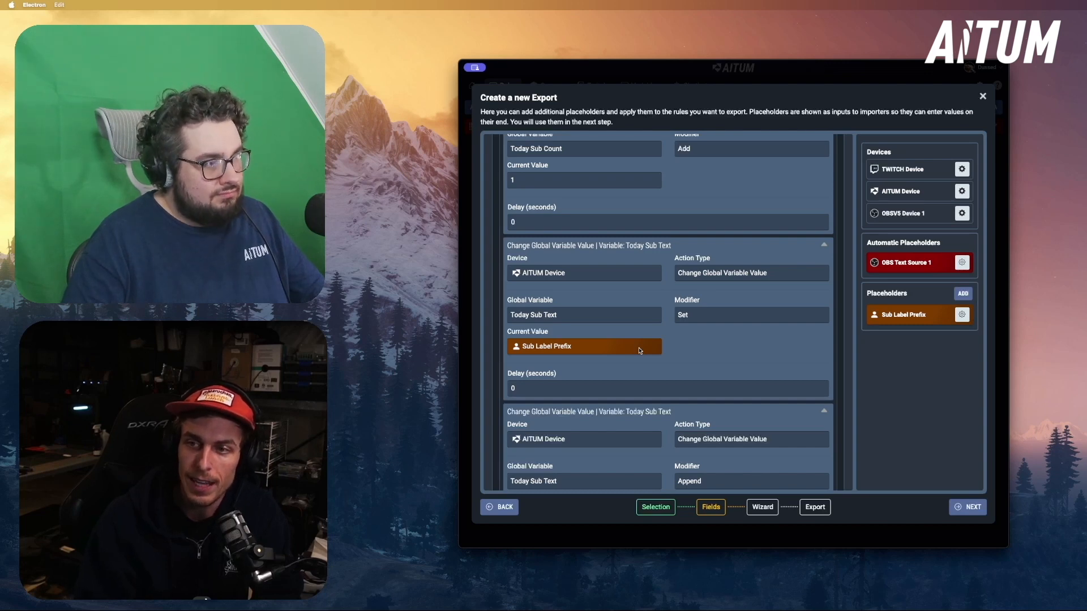
drag(929, 314, 915, 321)
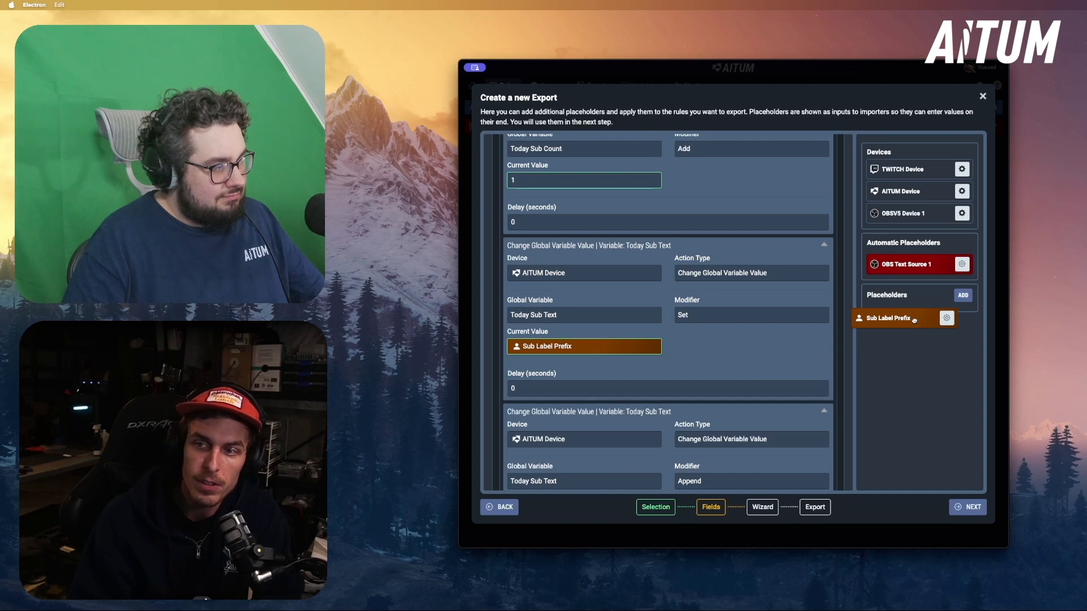
drag(914, 320, 915, 321)
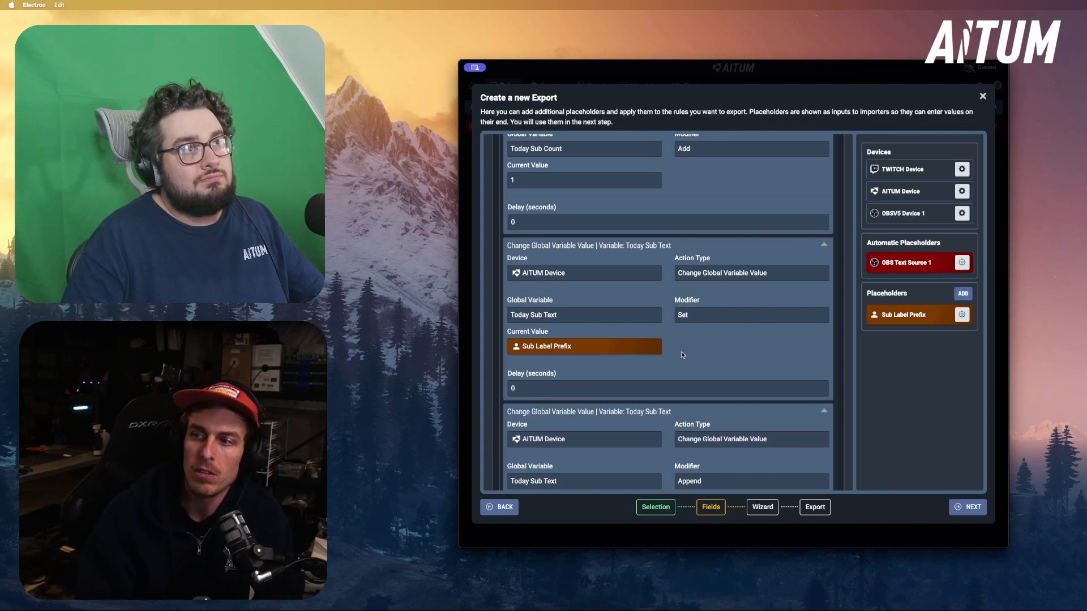
Check which placeholder types are available for a new placeholder, without adding one
click(963, 293)
click(897, 310)
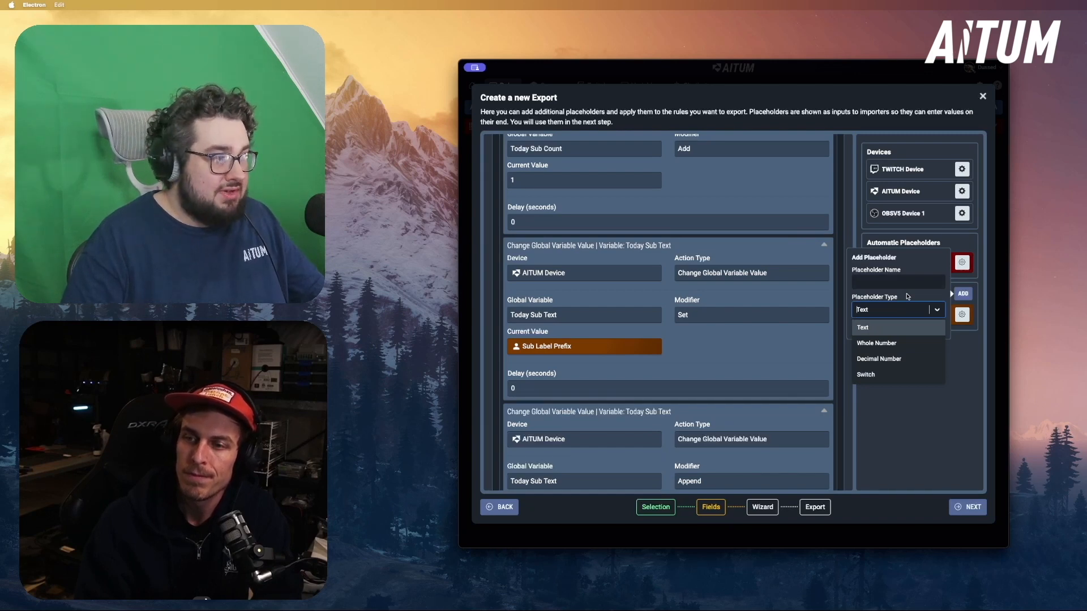
click(908, 295)
click(911, 362)
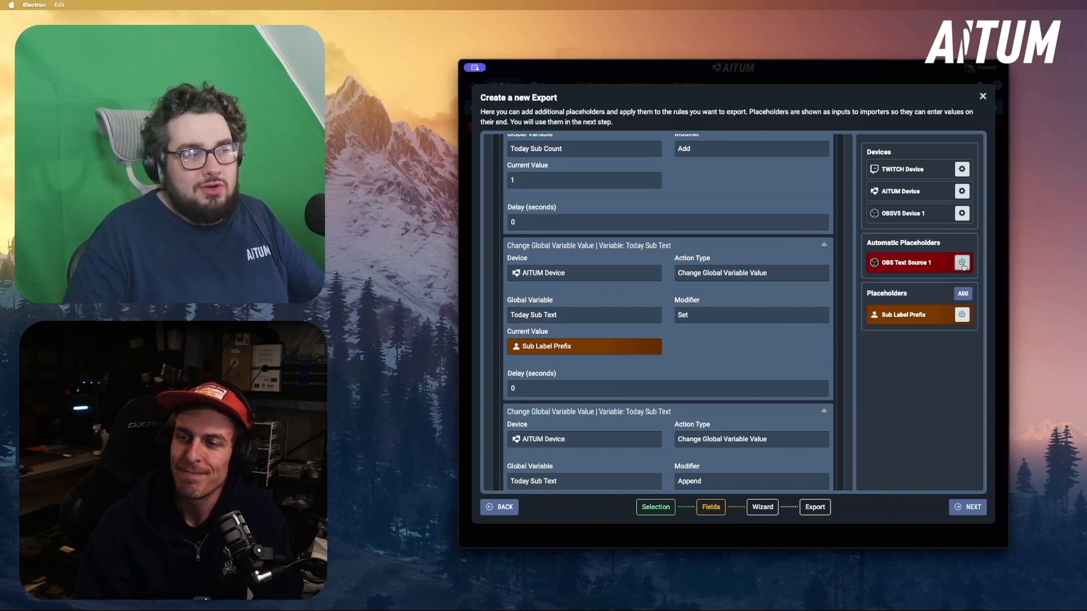
Change the colour of the automatic OBS Text Source 1 placeholder to dark blue
click(962, 263)
drag(909, 227, 893, 294)
triple_click(910, 208)
click(961, 277)
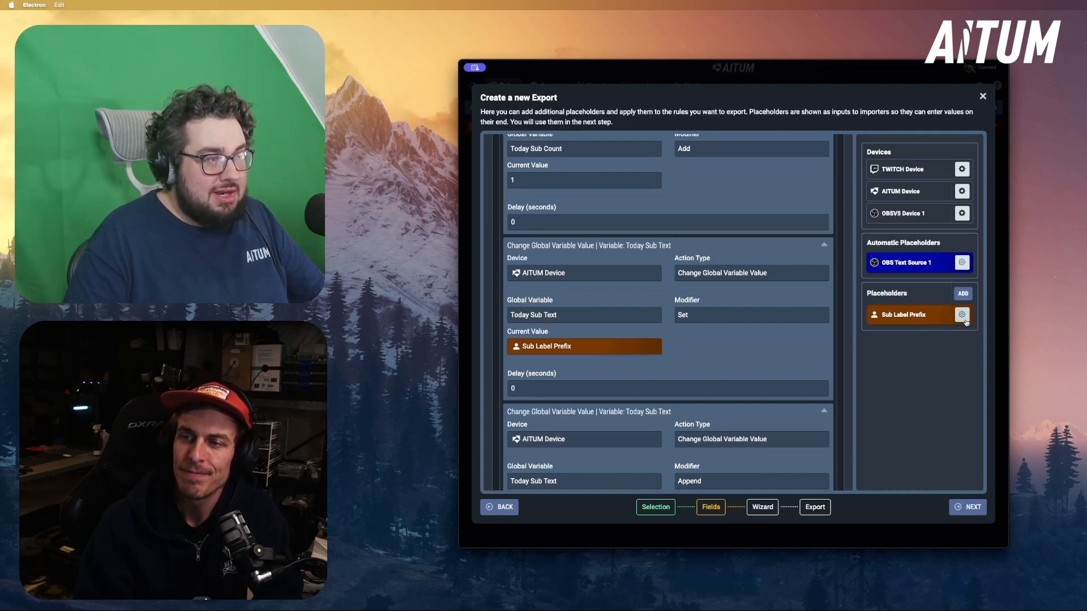
Change the Sub Label Prefix placeholder's colour to a redder orange and proceed to the export's wizard stage
click(964, 318)
mouse_move(918, 304)
mouse_down()
mouse_move(927, 309)
mouse_move(868, 315)
mouse_move(936, 311)
mouse_up()
click(704, 463)
scroll(695, 481, down, 4)
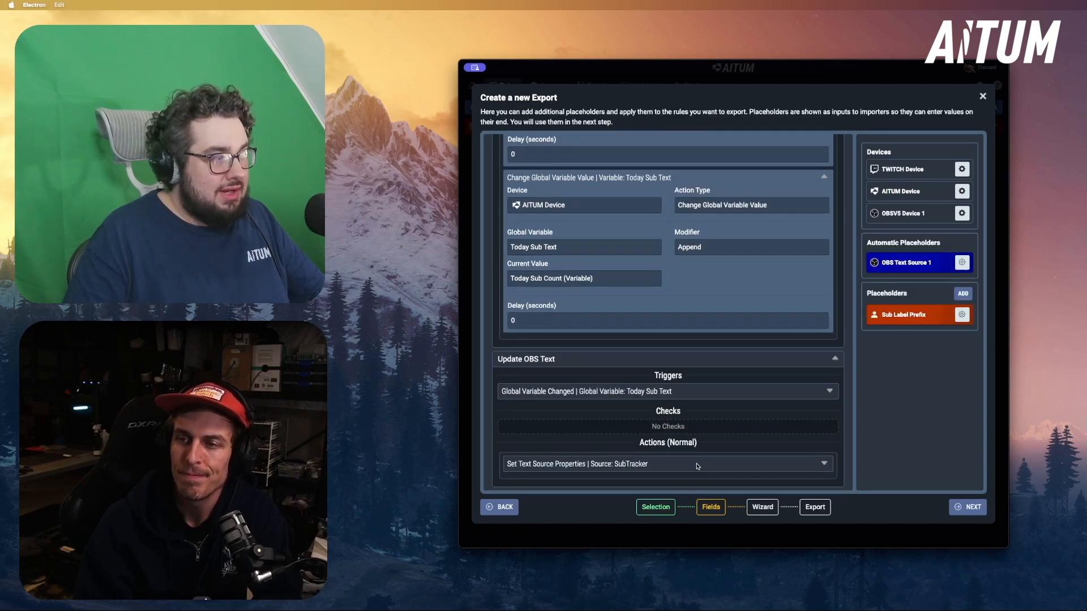
click(969, 507)
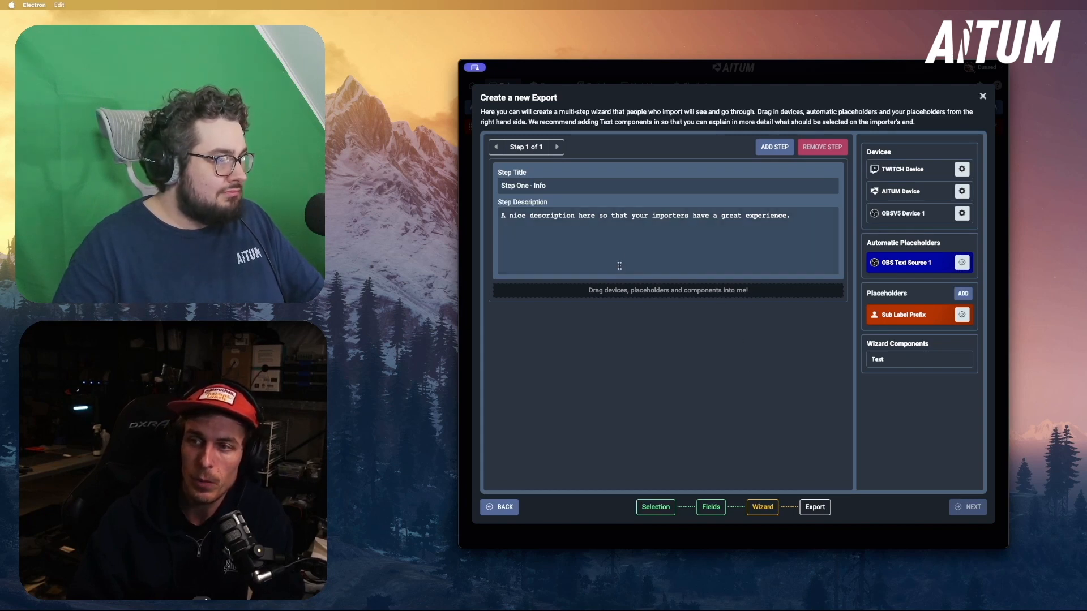
Title the first wizard step "Step One - OBS", describe the OBS instance and text source selection, and add OBSV5 Device 1 and OBS Text Source 1
triple_click(595, 190)
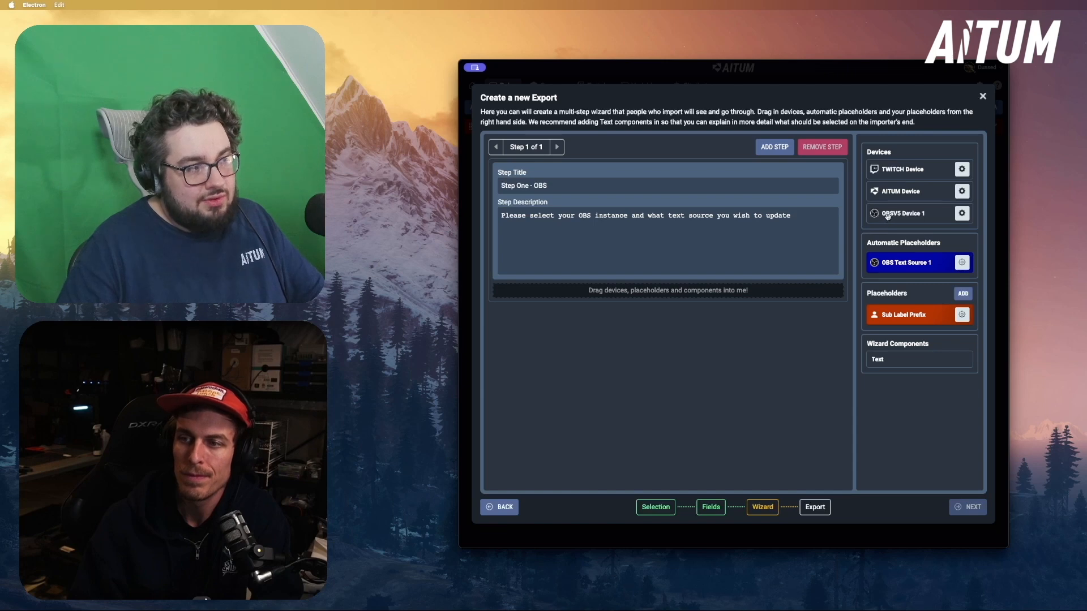
drag(888, 216, 680, 301)
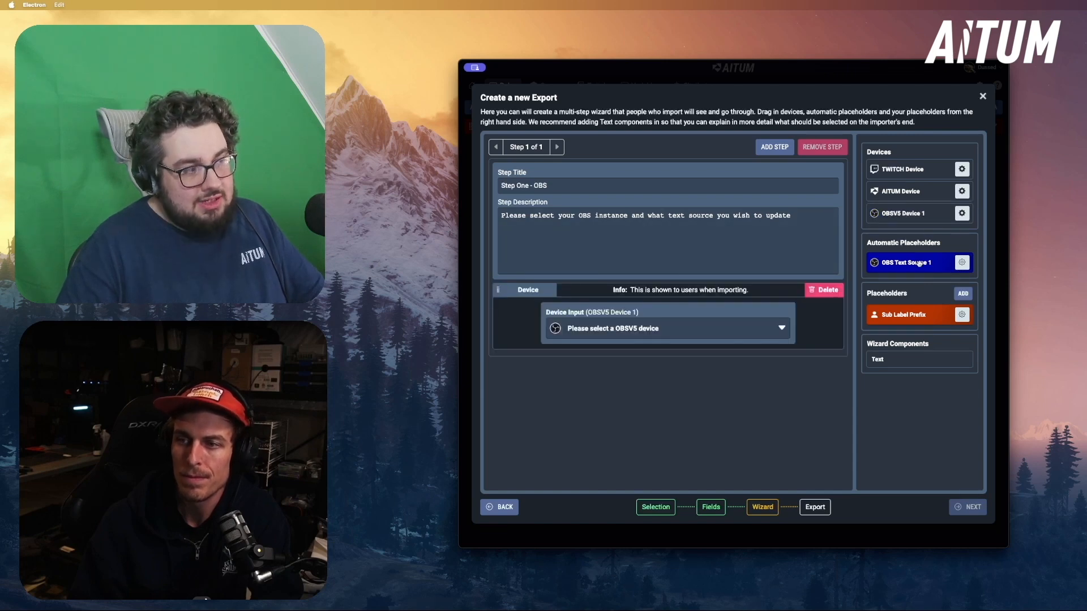
drag(919, 263, 751, 378)
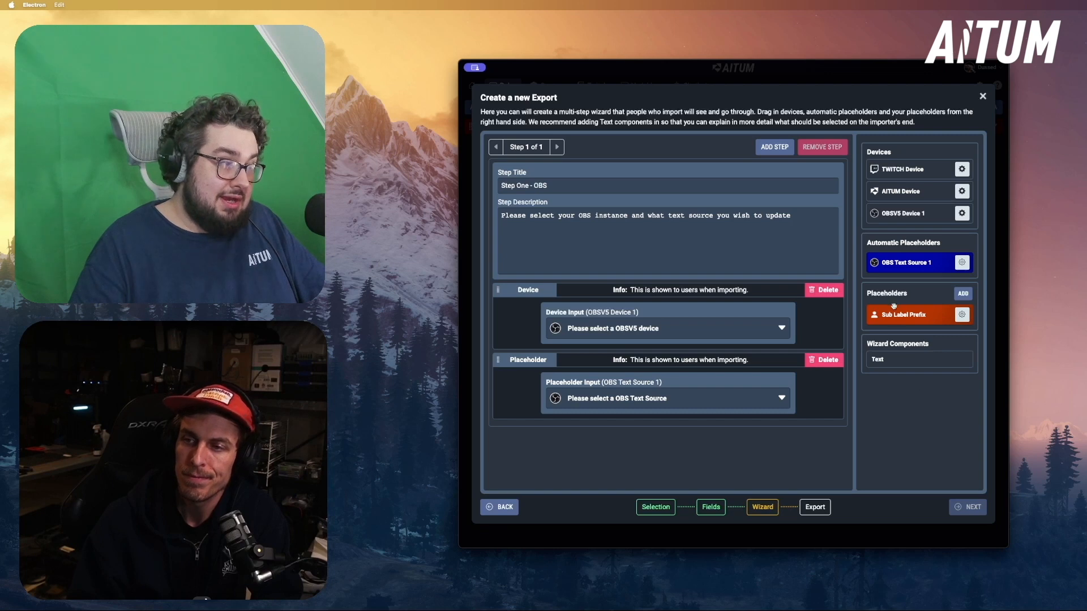
Add a second wizard step titled "Step Two - Sub Label Settings", with a description of the subscriber label and the Sub Label Prefix placeholder
click(767, 147)
triple_click(596, 184)
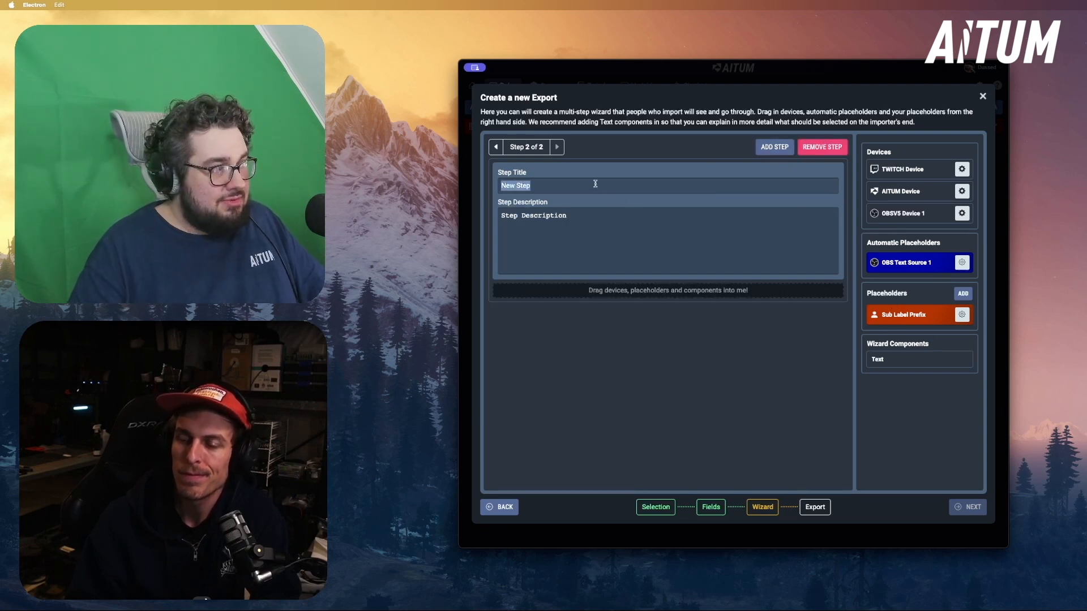
text(Ste)
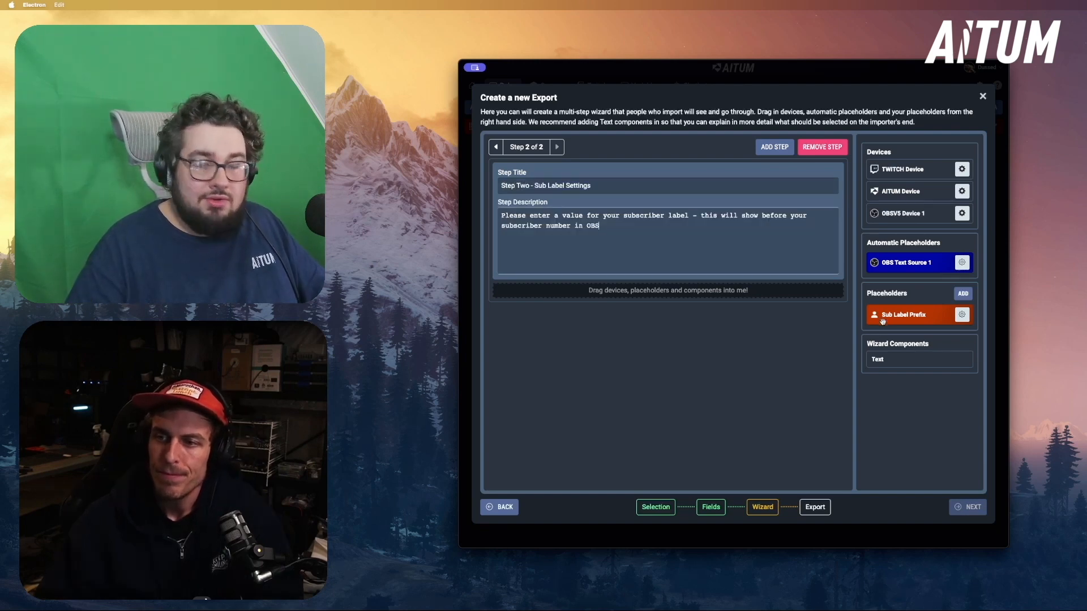
drag(883, 321, 776, 306)
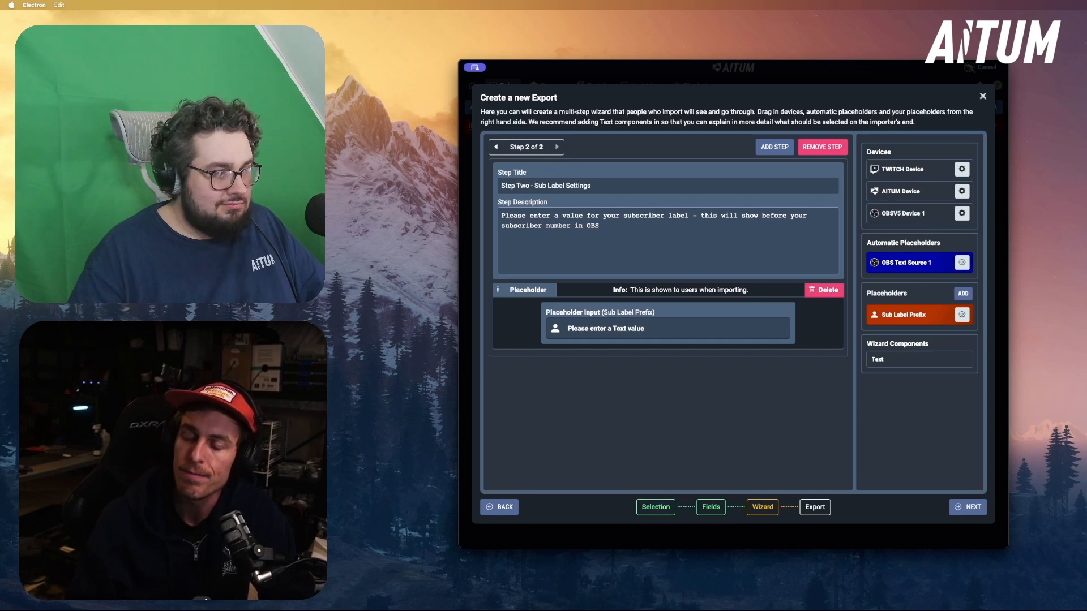
Proceed to the final export stage and save the export under the name "Daily Subscriber Count For Demo"
click(970, 509)
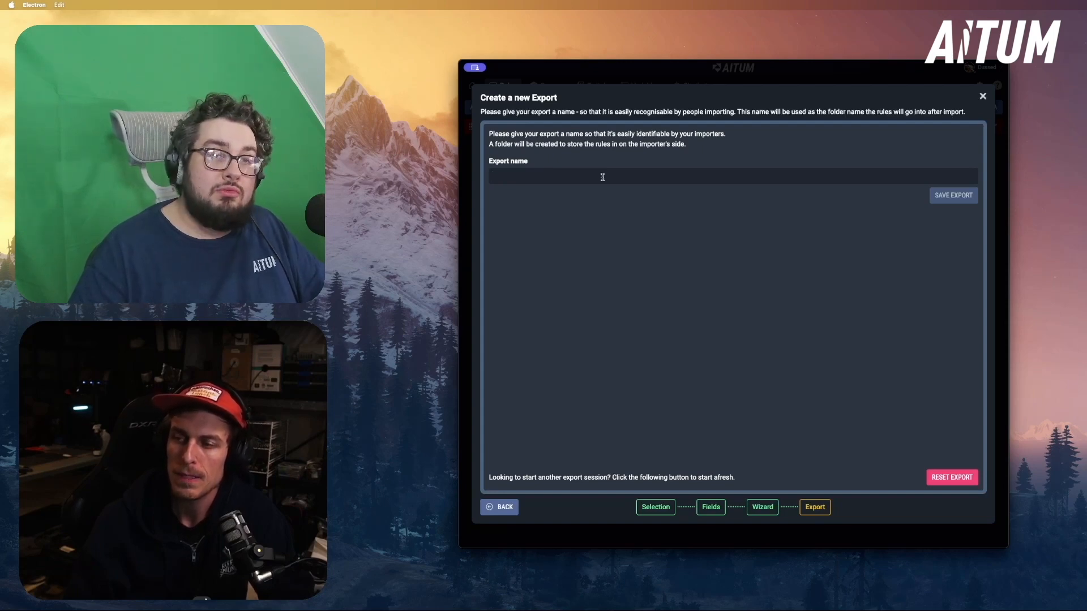
text(Daily Subscriber Count For Demo)
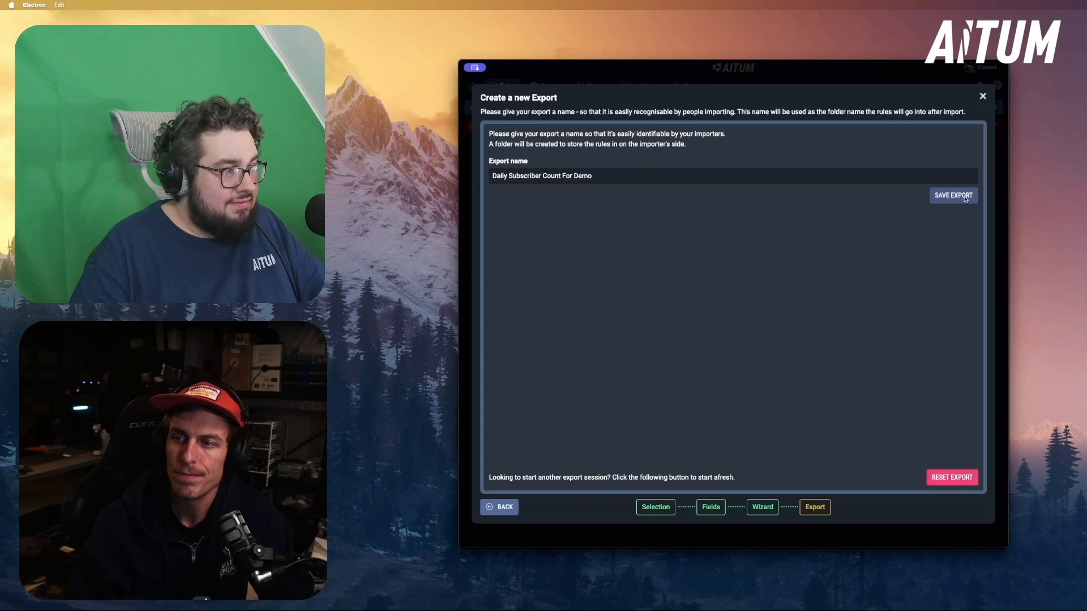
click(953, 195)
click(868, 376)
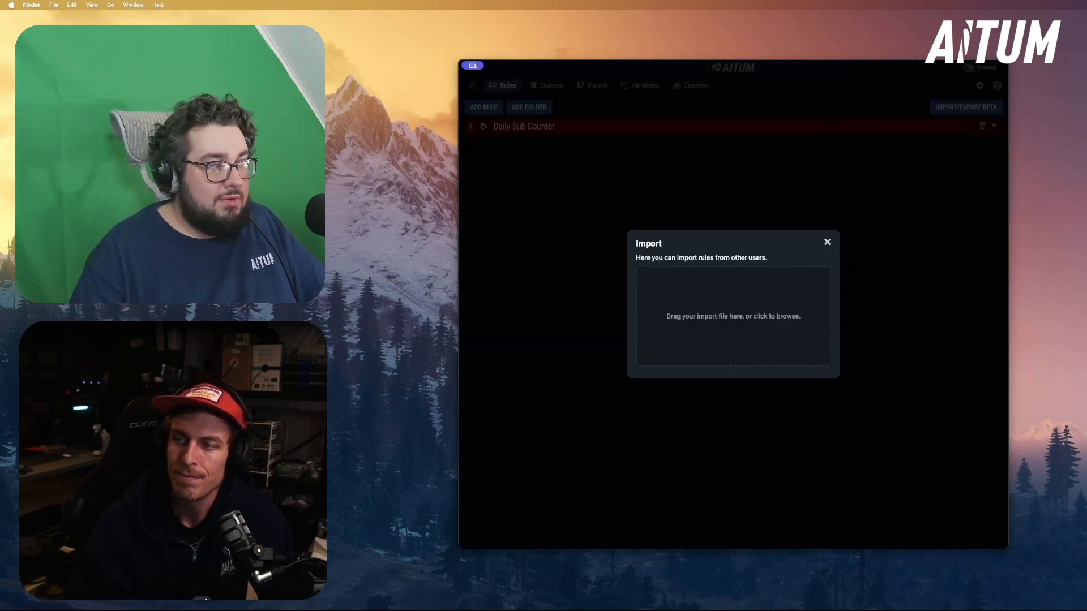
Import the saved export file, choosing the connected OBS instance as OBSV5 Device 1 and SubTracker as OBS Text Source 1
drag(1006, 267, 747, 306)
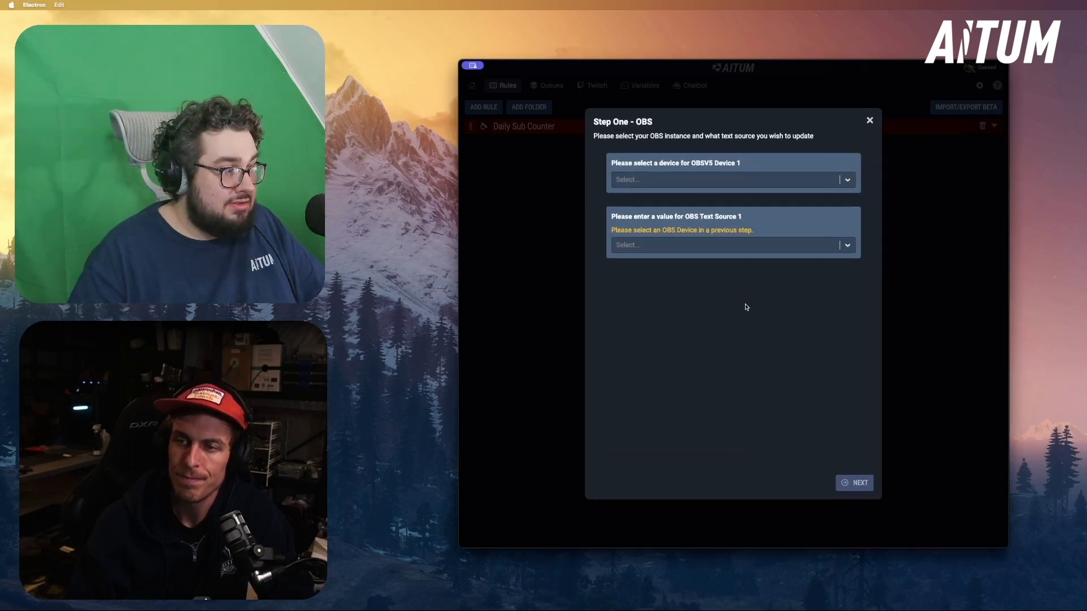
click(666, 179)
click(676, 199)
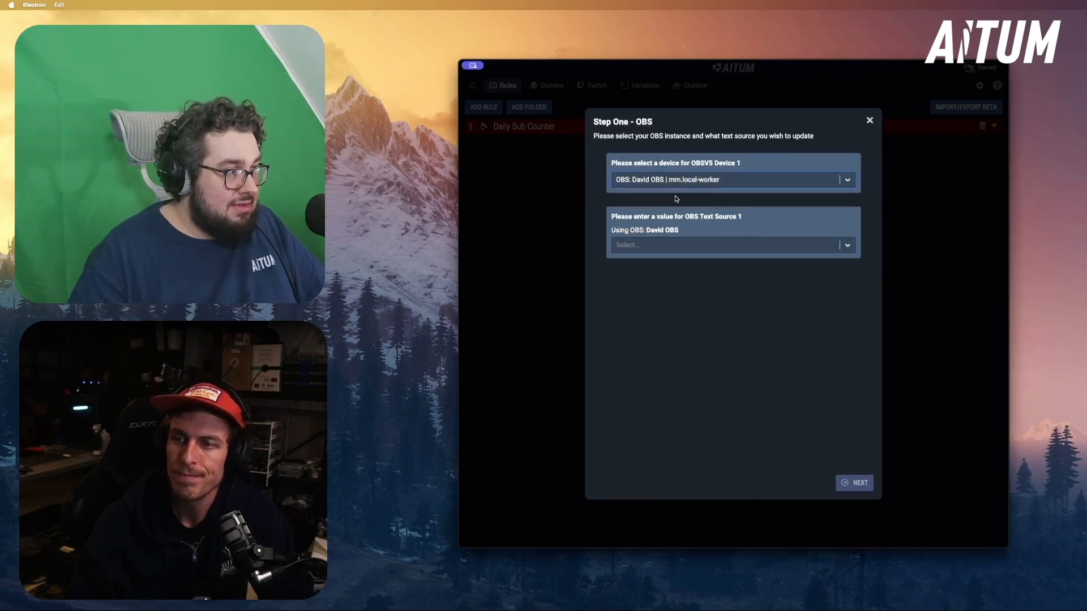
click(690, 245)
click(669, 299)
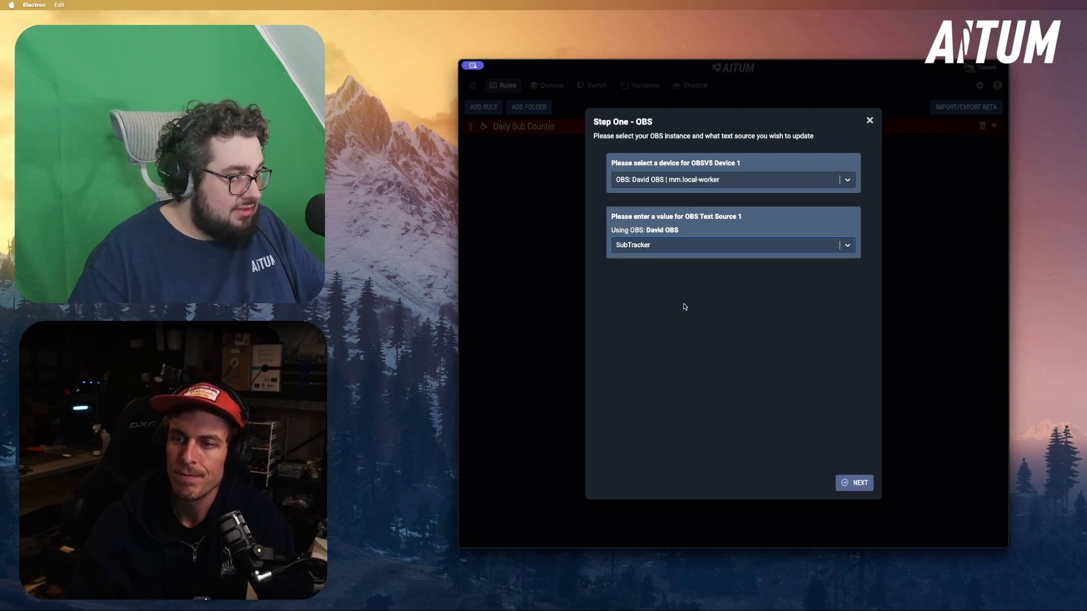
Enter a "subs today:" label starting with the streamer's name as the Sub Label Prefix and complete the import
click(856, 484)
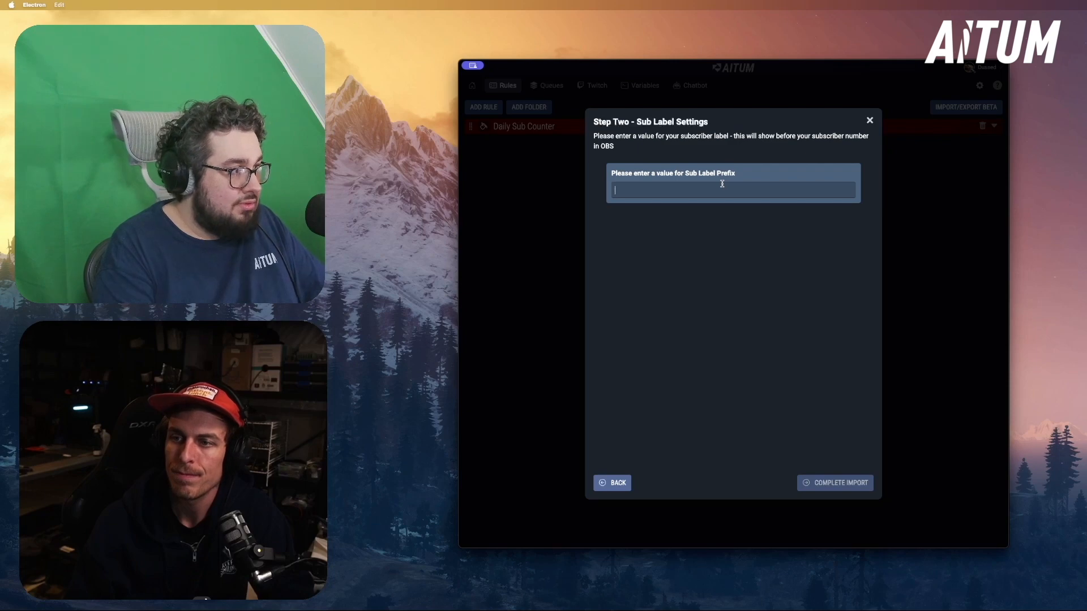
text(David's subs today:)
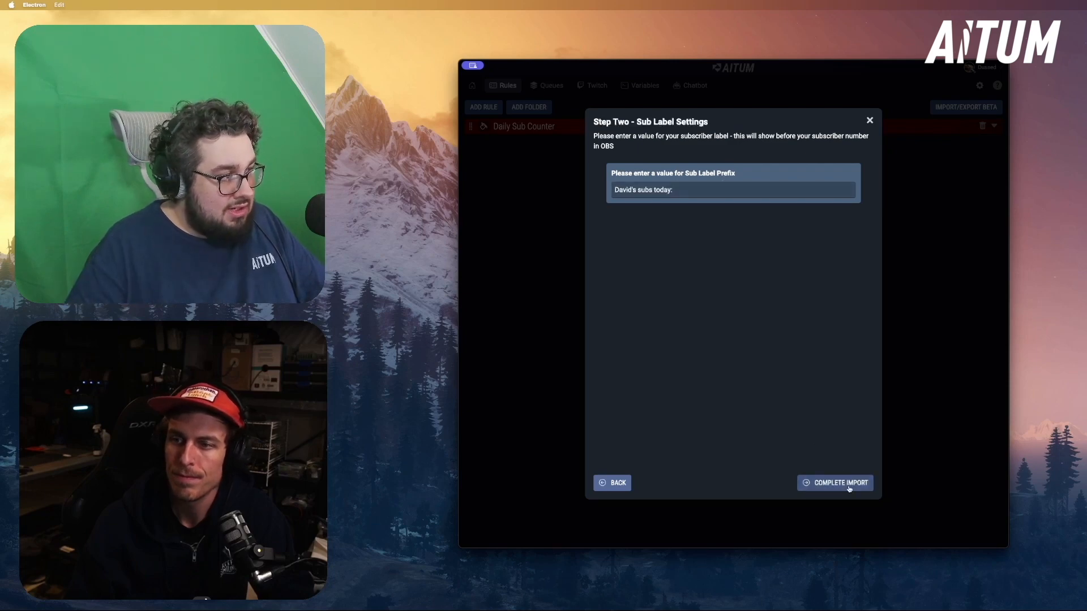
click(841, 483)
Review the rules inside the imported Daily Subscriber Count For Demo folder and the global variables
click(563, 146)
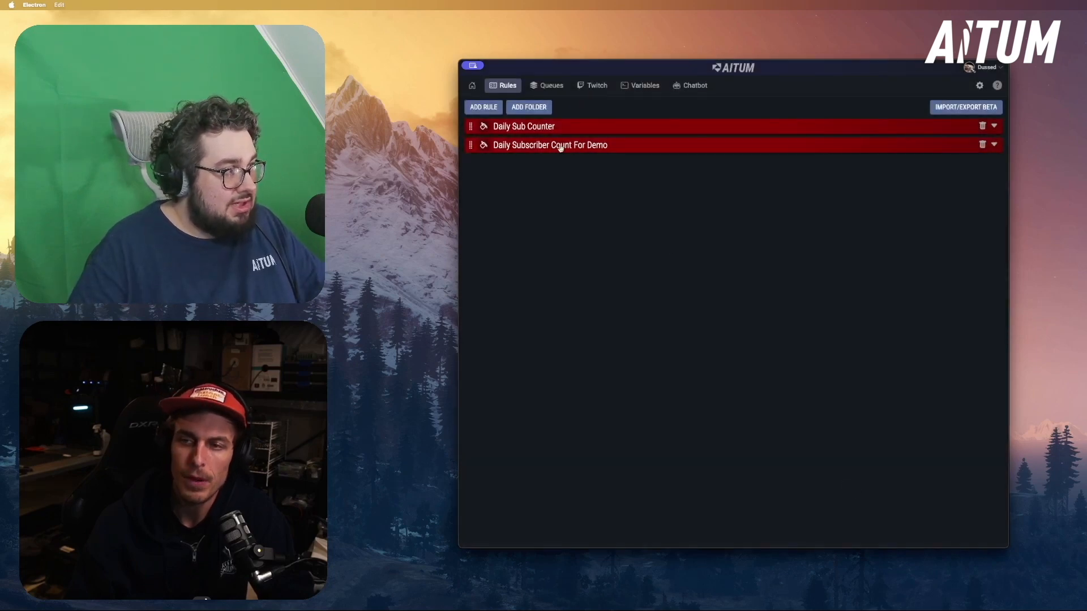
click(561, 146)
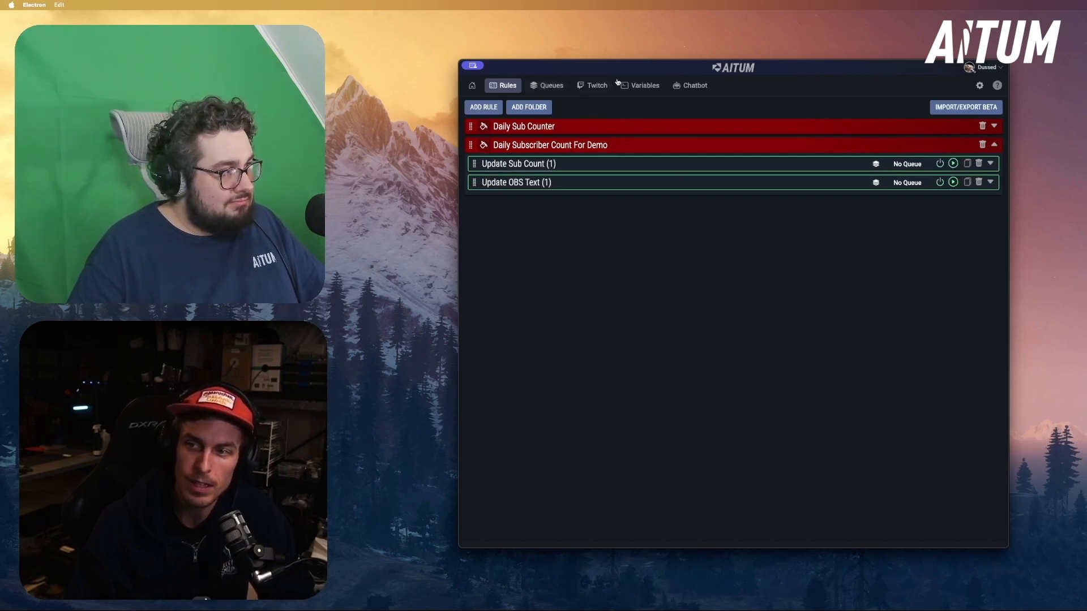
click(638, 82)
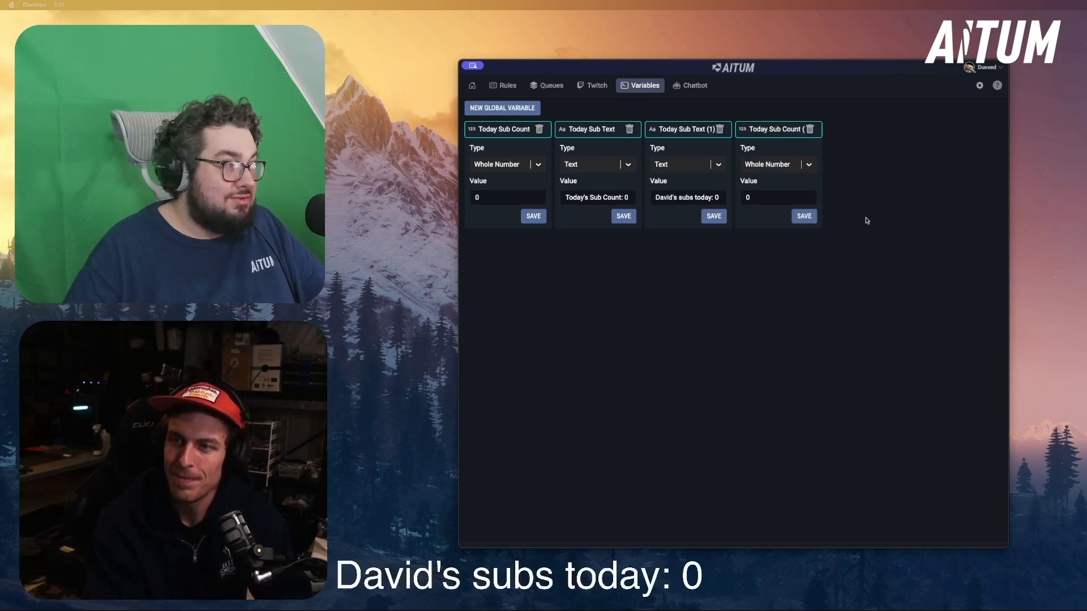
Return to the rules and test the actions of the Update Sub Count (1) rule
click(503, 90)
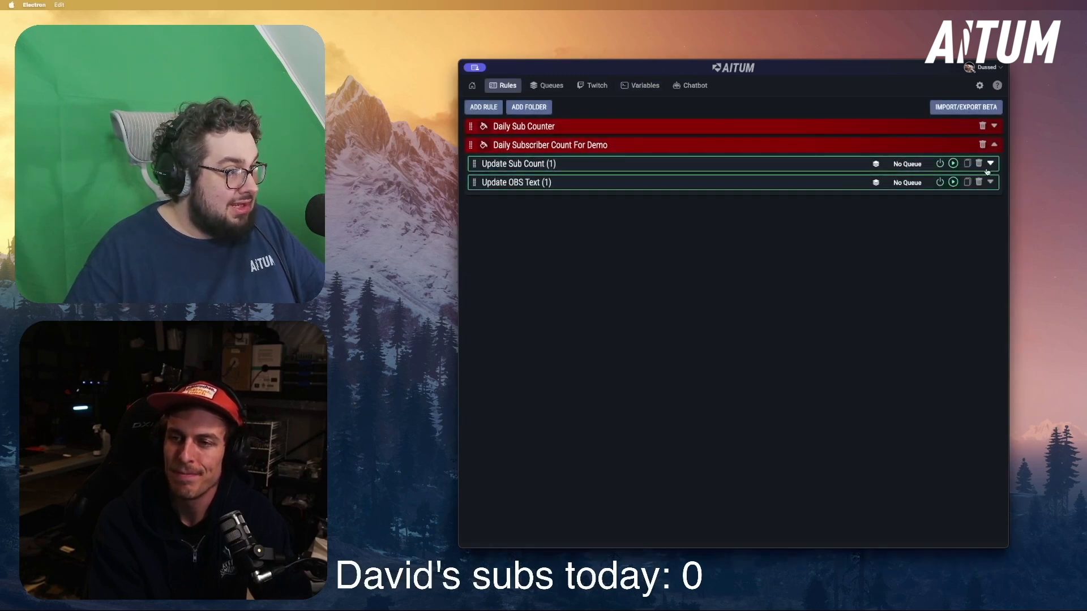
click(954, 164)
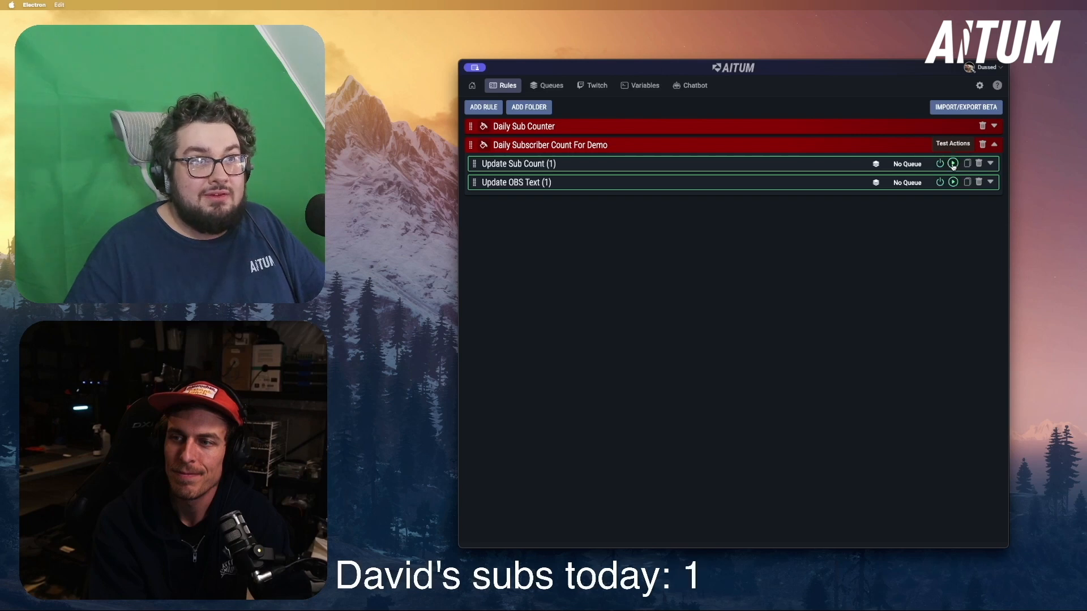